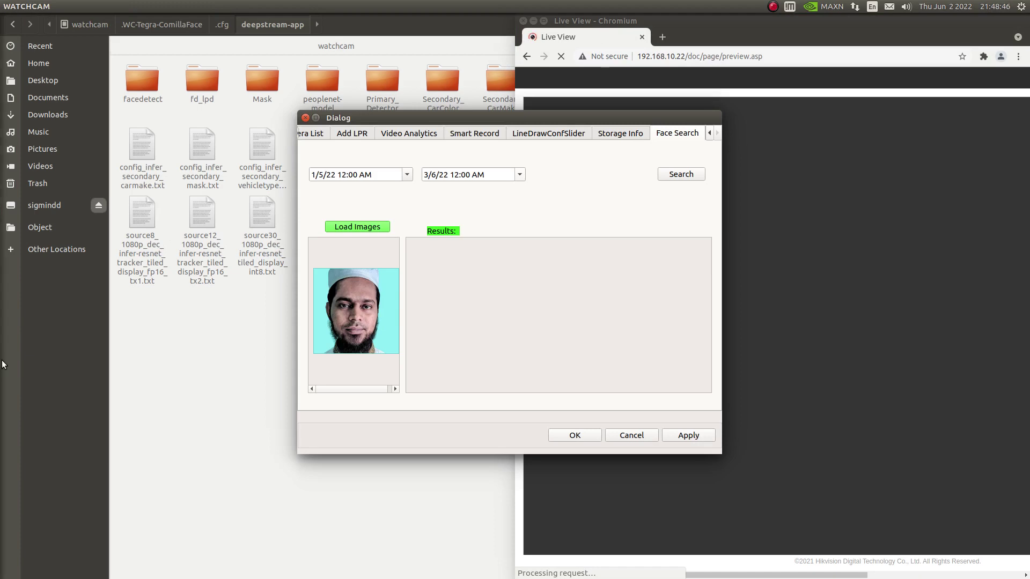
Bring the WATCHCAM window to the front beside the live view and close its Face Search dialog
left_click(12, 315)
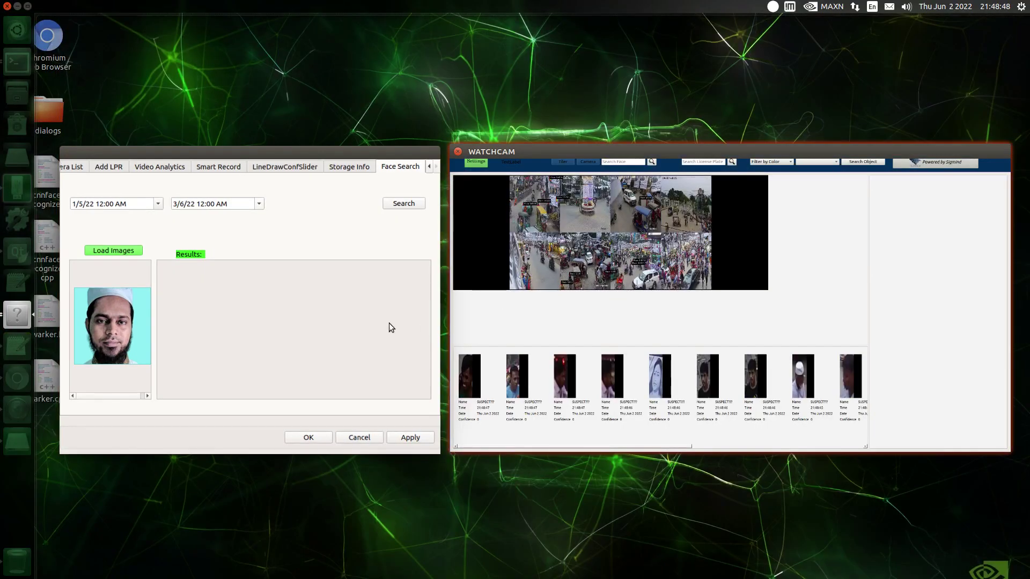
key("ctrl+super+Up")
key("ctrl+super+Left")
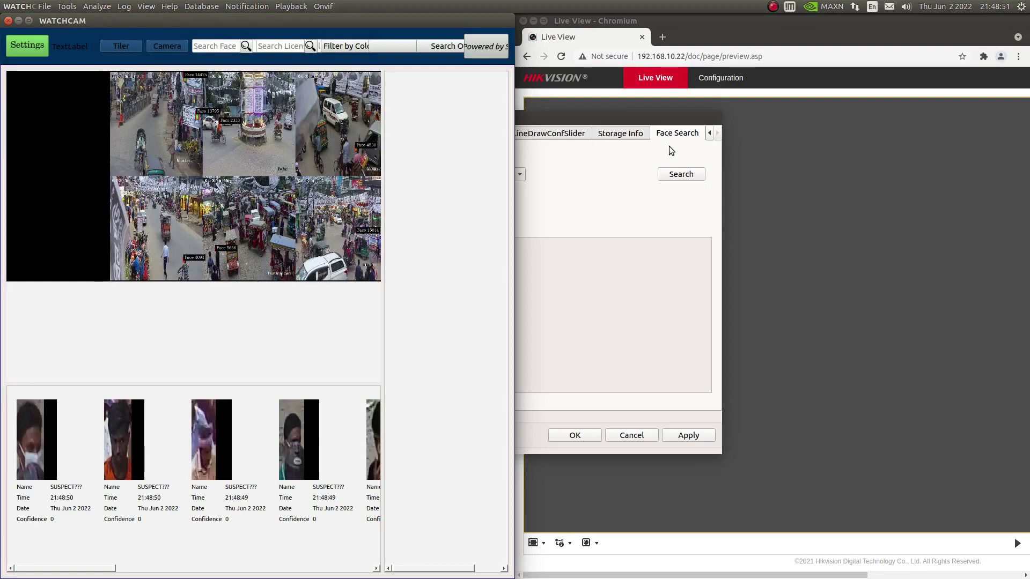
left_click(699, 259)
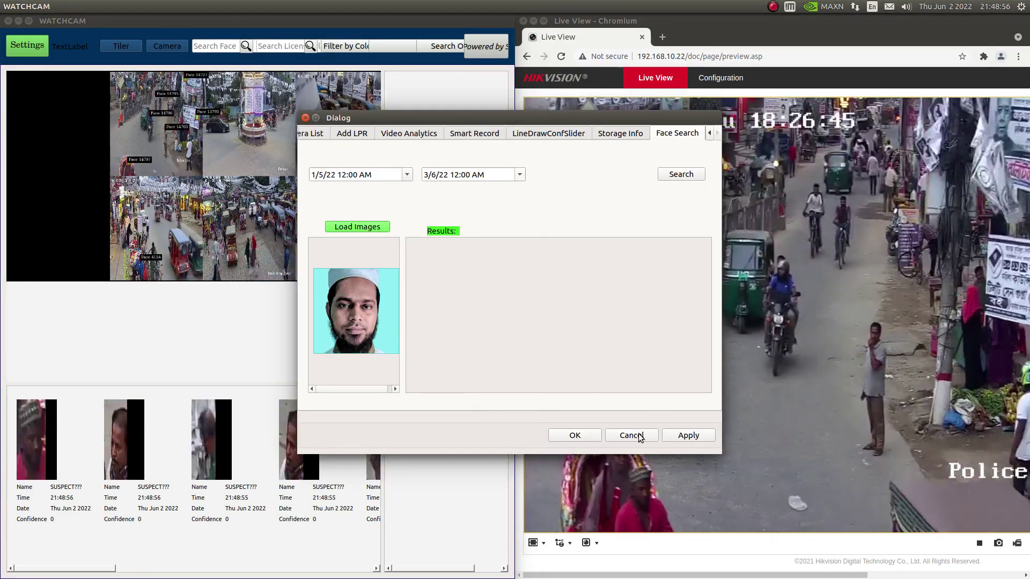
left_click(305, 118)
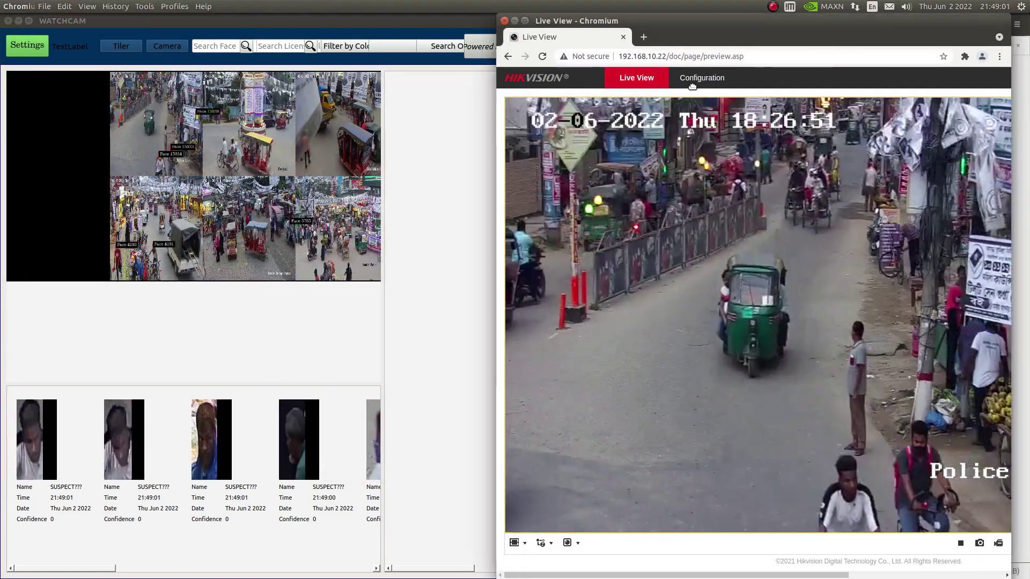
Restore the Hikvision live view window, zoom the PTZ camera out and pan it left until the monument is in view
double_click(868, 25)
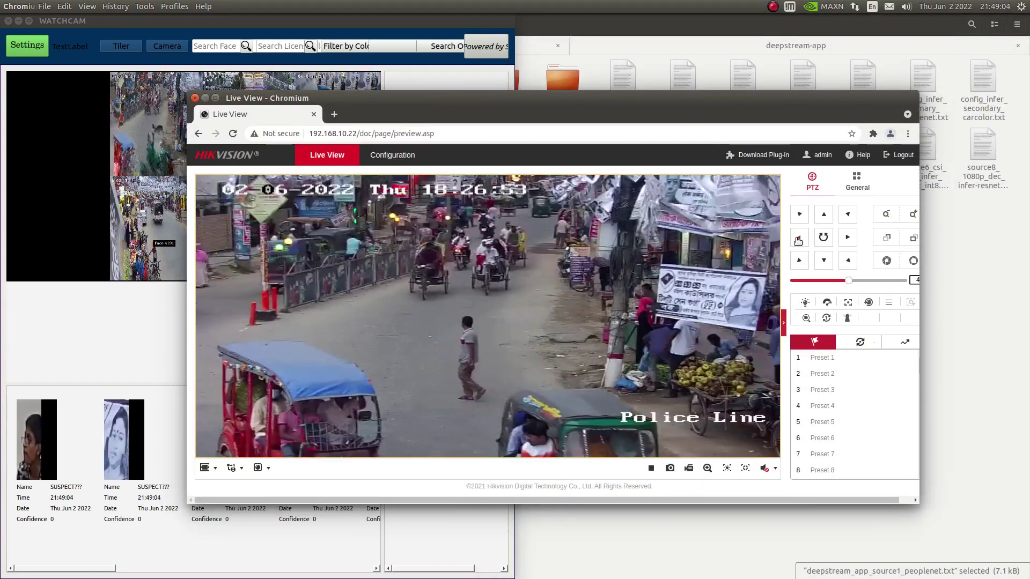
left_click(797, 240)
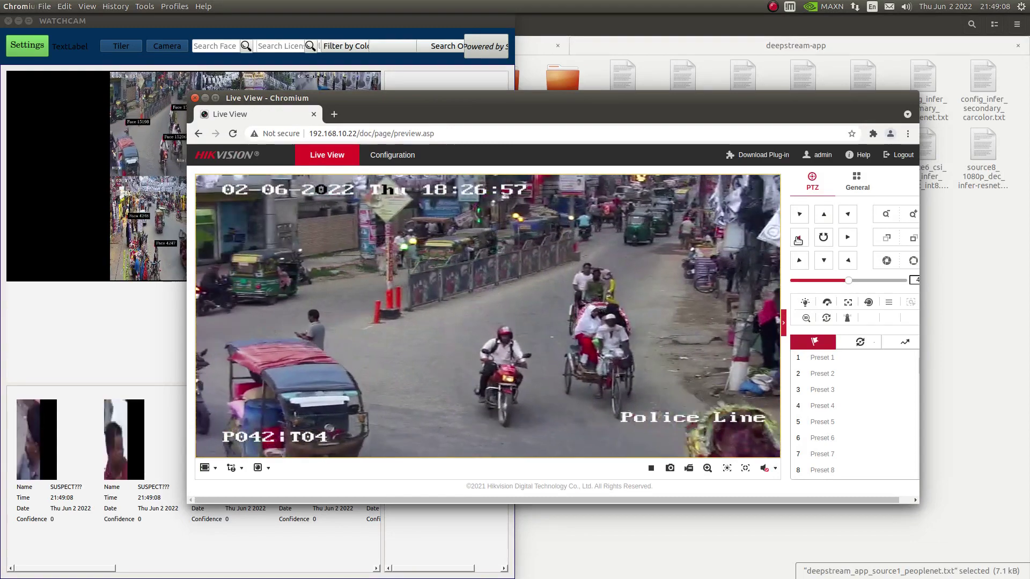
left_click(886, 214)
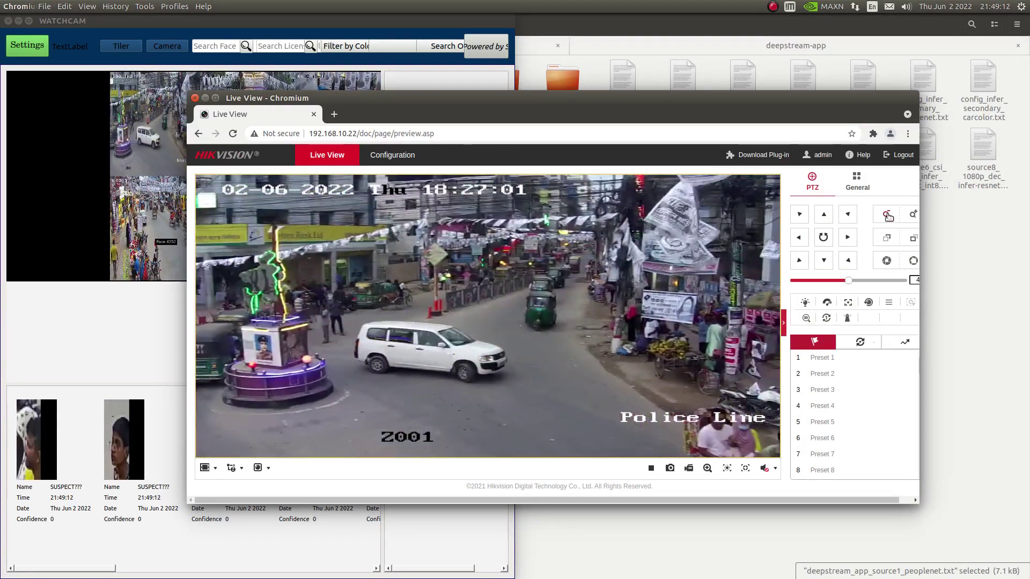
left_click(797, 239)
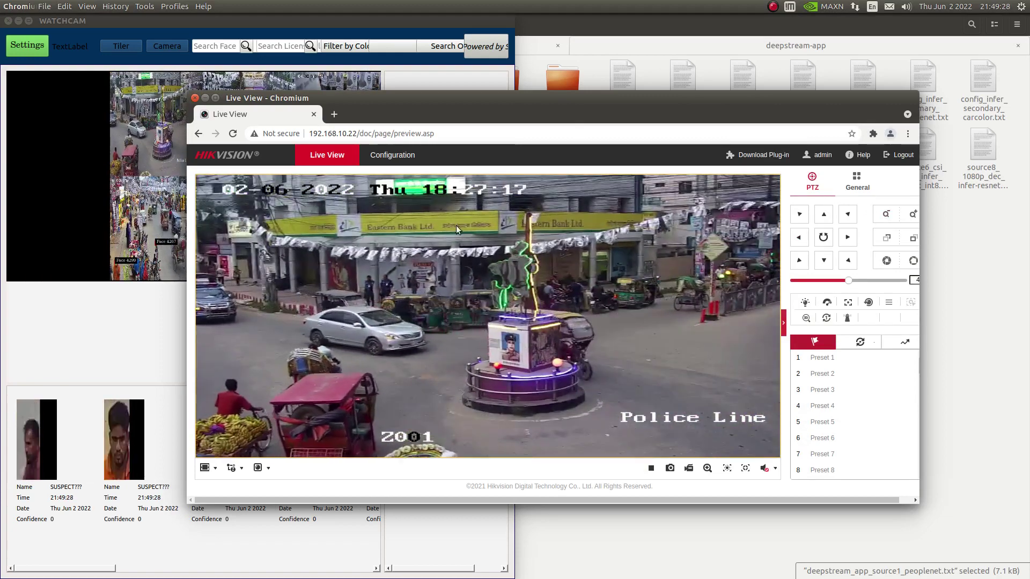
Open WATCHCAM's tile view of detected faces, show the unmasked faces and move the Tiles window aside
left_click(111, 43)
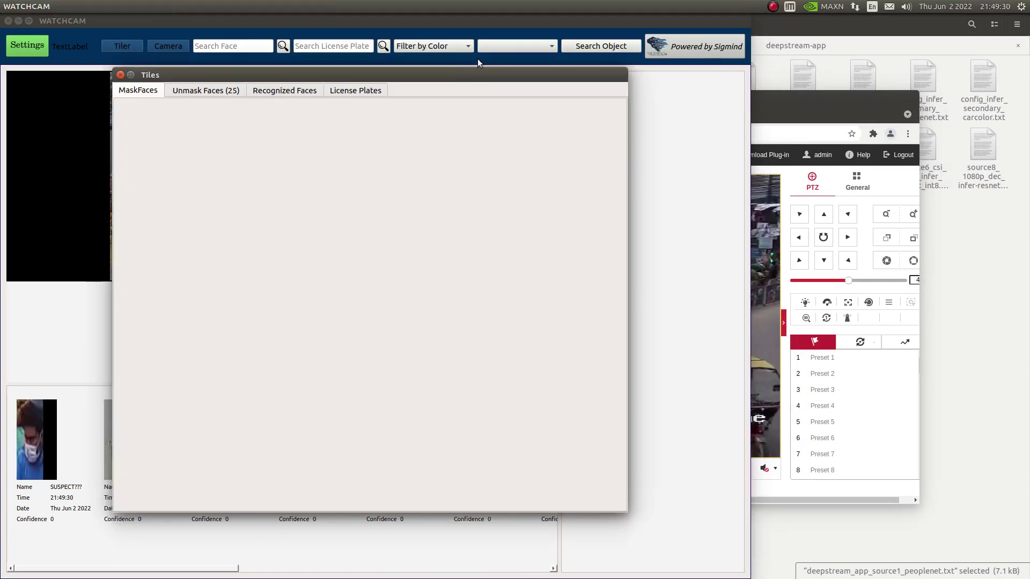
left_click(201, 92)
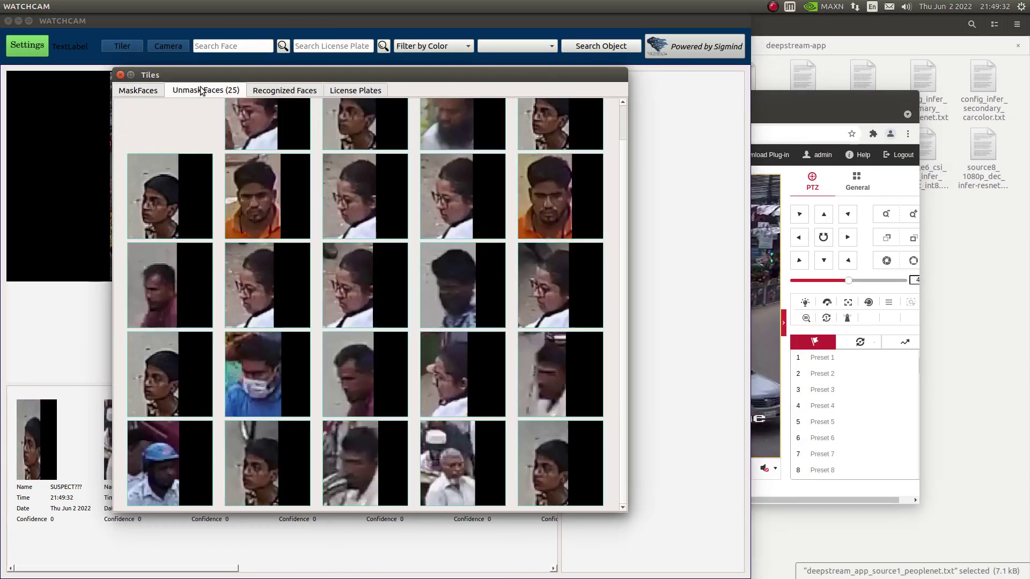
left_click_drag(397, 78, 294, 94)
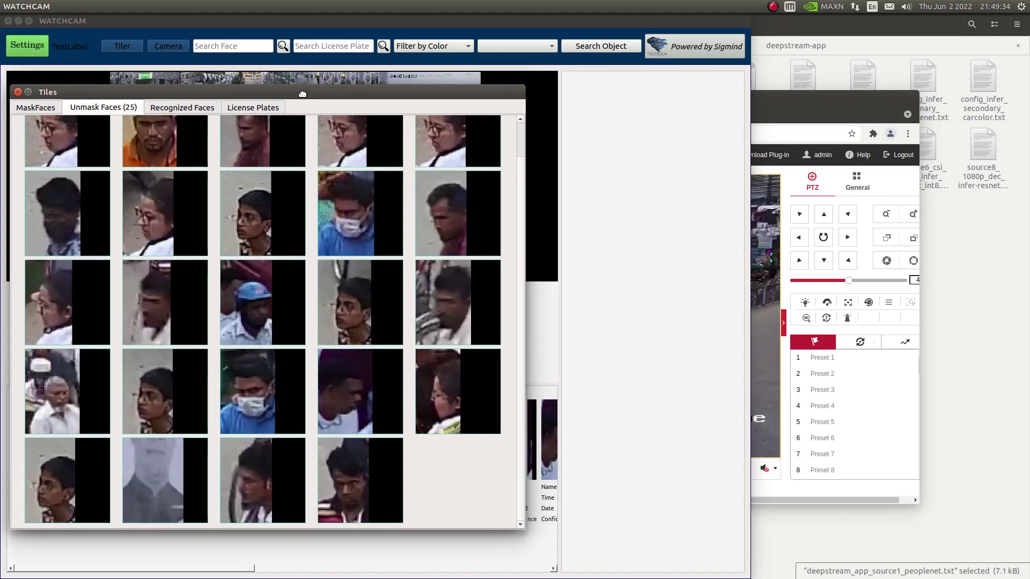
Switch back to the Hikvision live view and place its window next to the face tiles with the PTZ controls accessible
key("alt+Tab")
left_click_drag(470, 103, 639, 105)
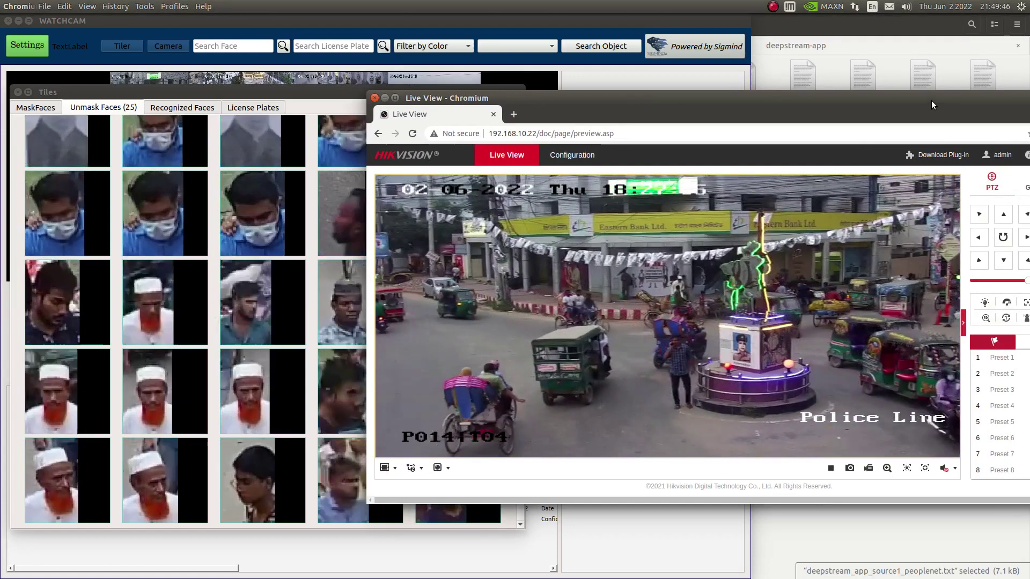
left_click_drag(934, 107, 907, 108)
left_click_drag(979, 99, 939, 103)
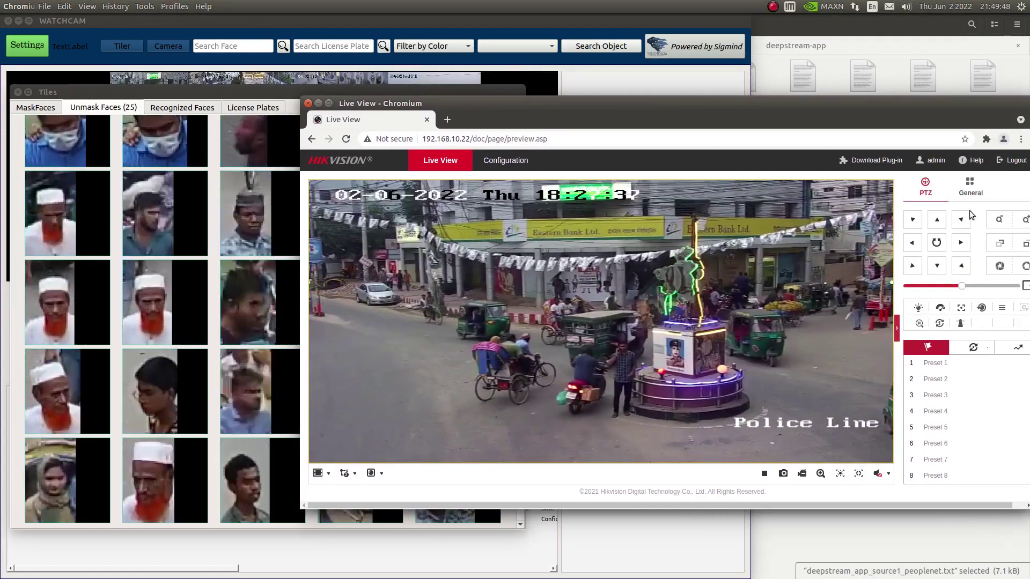
Tilt the PTZ camera down and zoom it in on the man standing beside the monument
left_click(1023, 224)
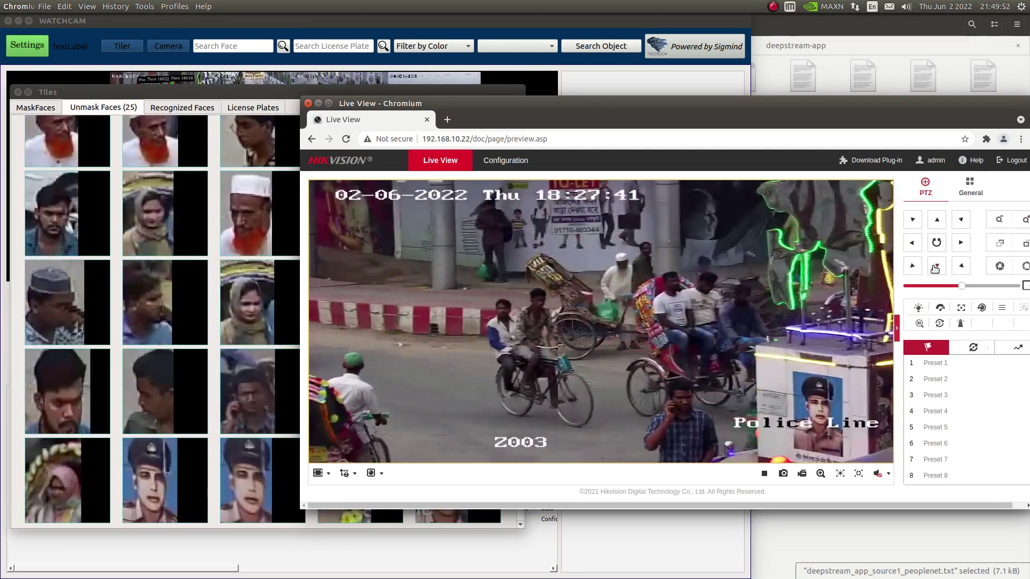
left_click(934, 268)
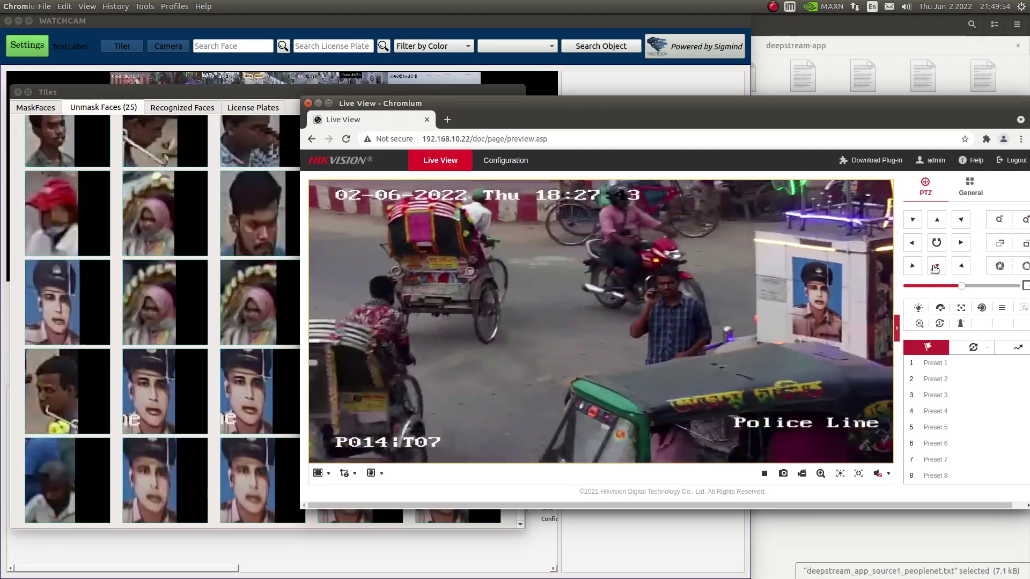
left_click(1000, 220)
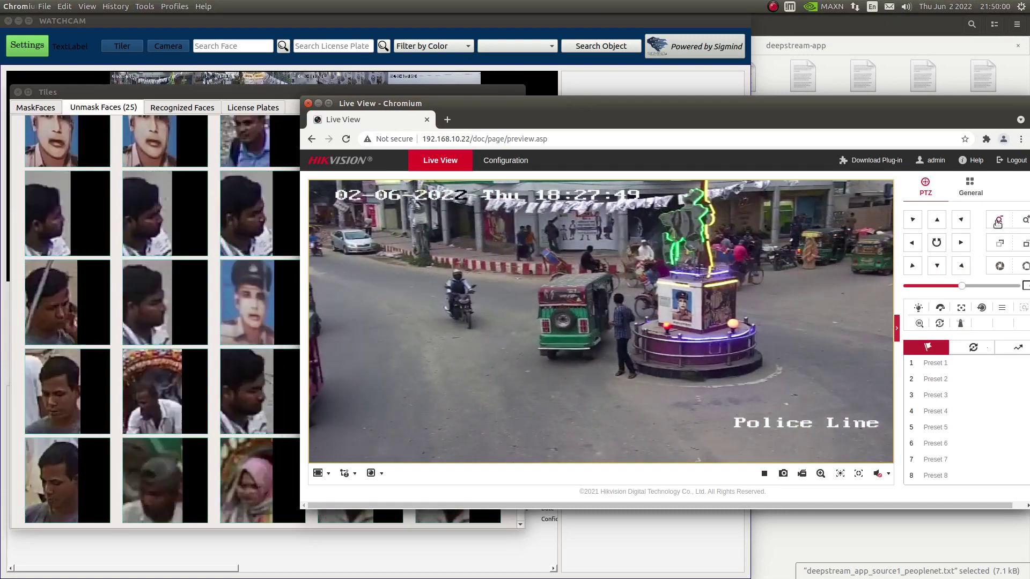
left_click_drag(642, 109, 811, 123)
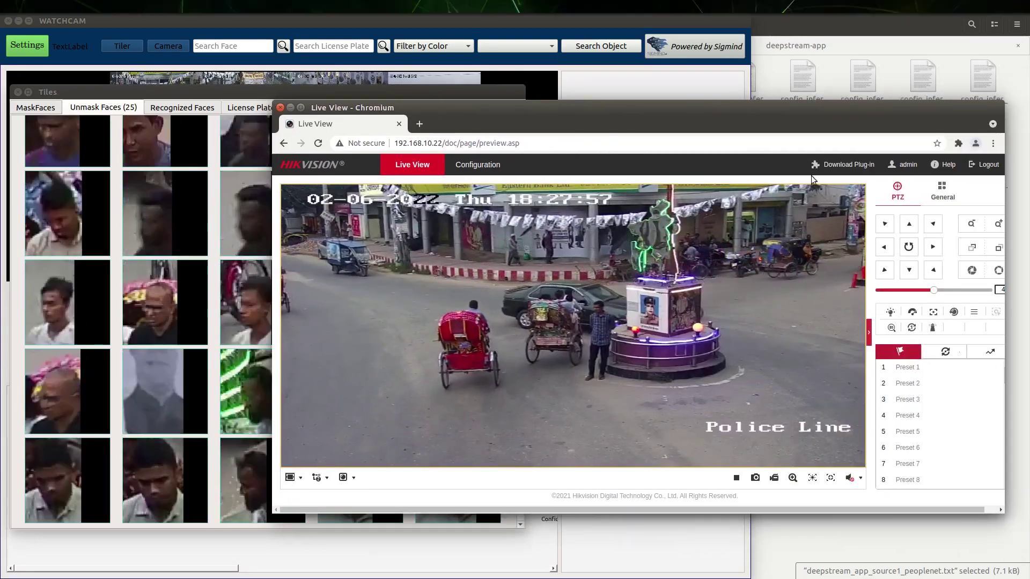
left_click(993, 226)
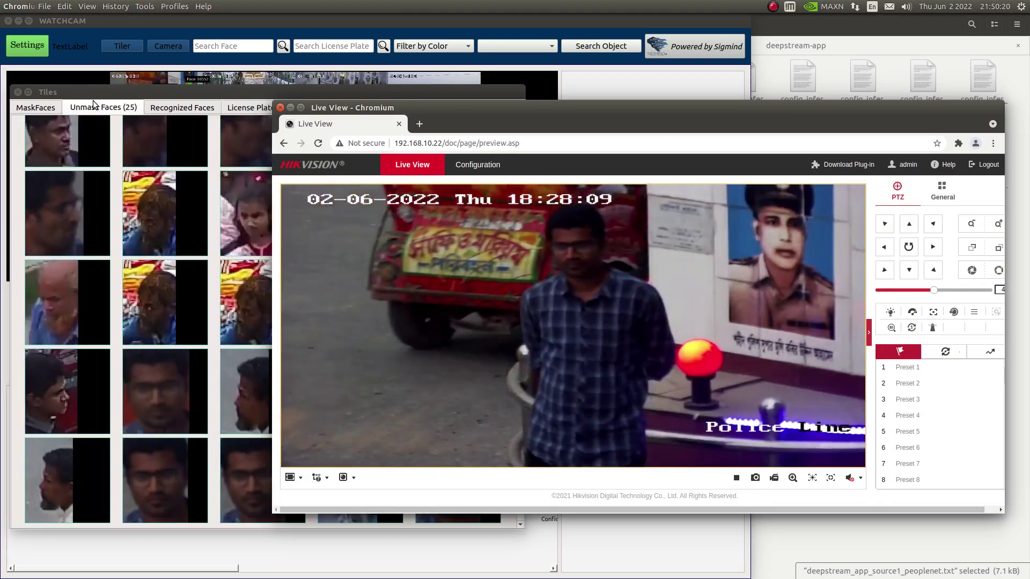
Move the live view and Tiles windows off WATCHCAM's camera grid, and view a single feed enlarged before returning to the grid
left_click_drag(461, 111, 726, 152)
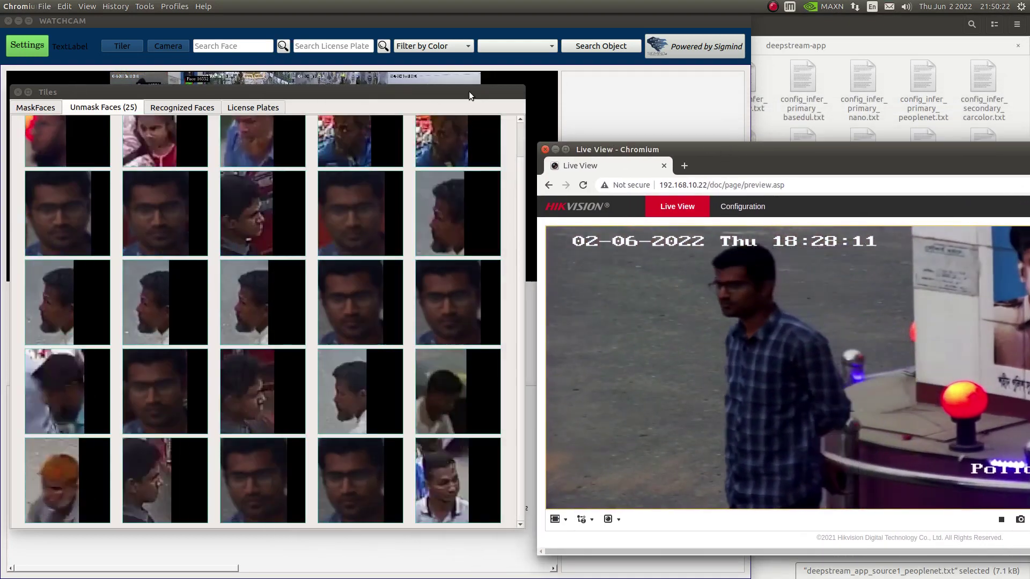
left_click(168, 127)
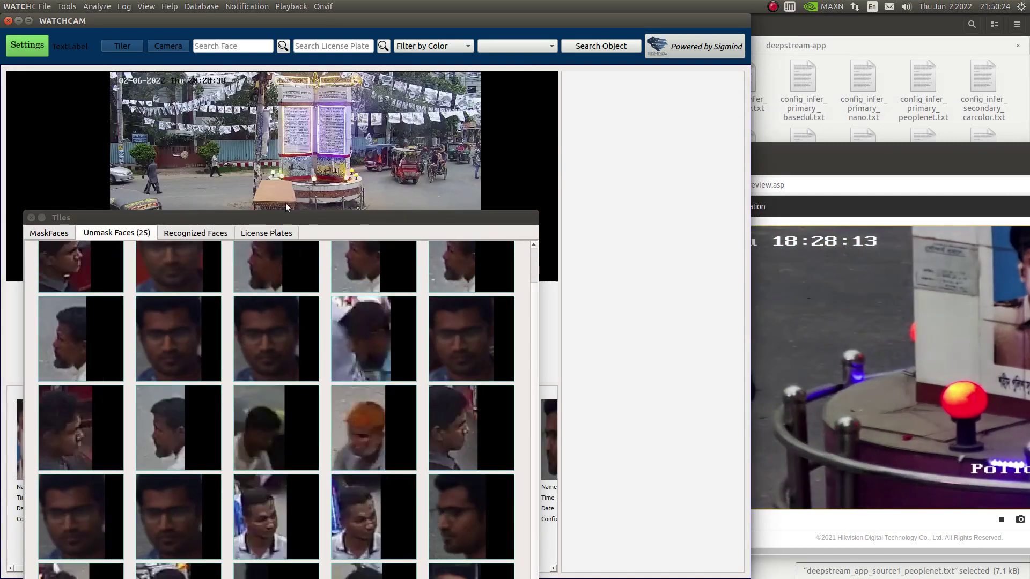
left_click_drag(252, 213, 697, 256)
left_click(260, 182)
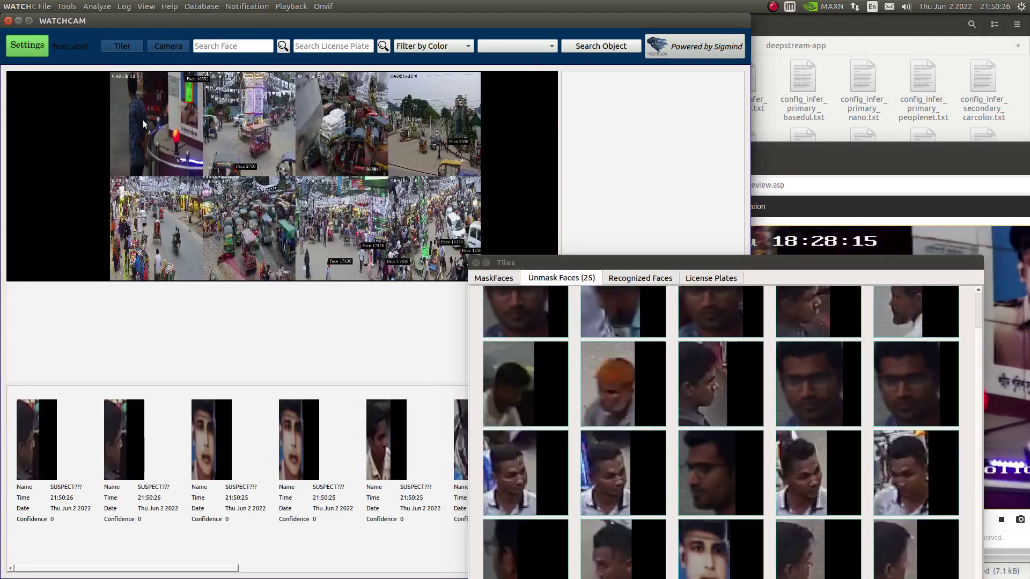
left_click(265, 186)
left_click(264, 186)
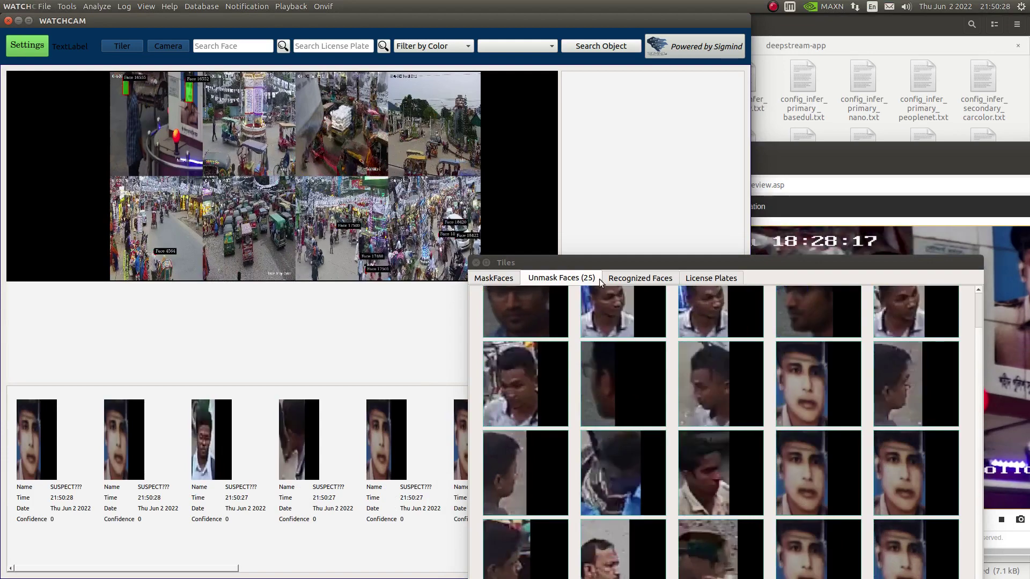
Minimize the live view, close the Tiles window and maximize the WATCHCAM window
left_click_drag(581, 262, 291, 89)
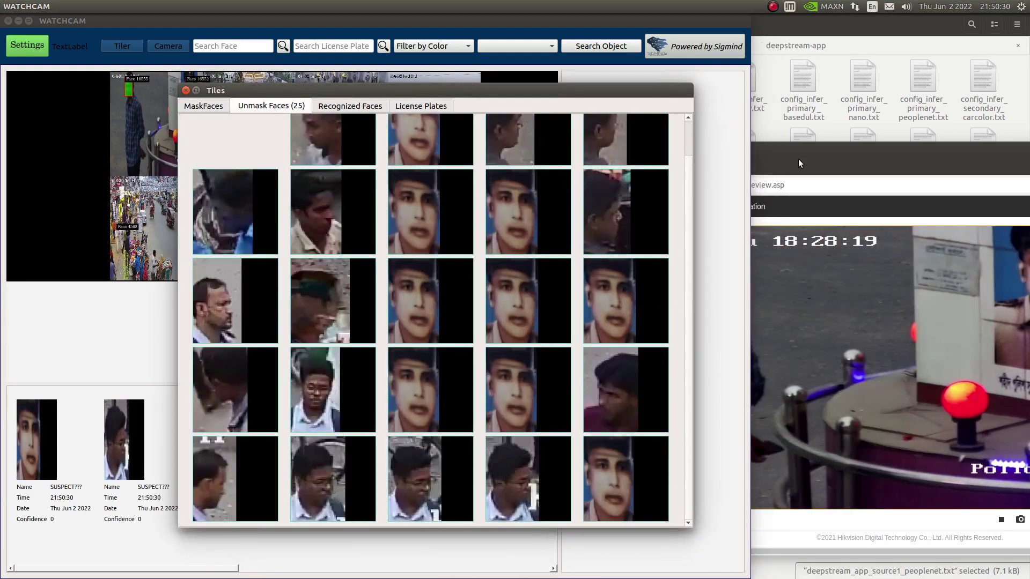
left_click(804, 150)
left_click(555, 150)
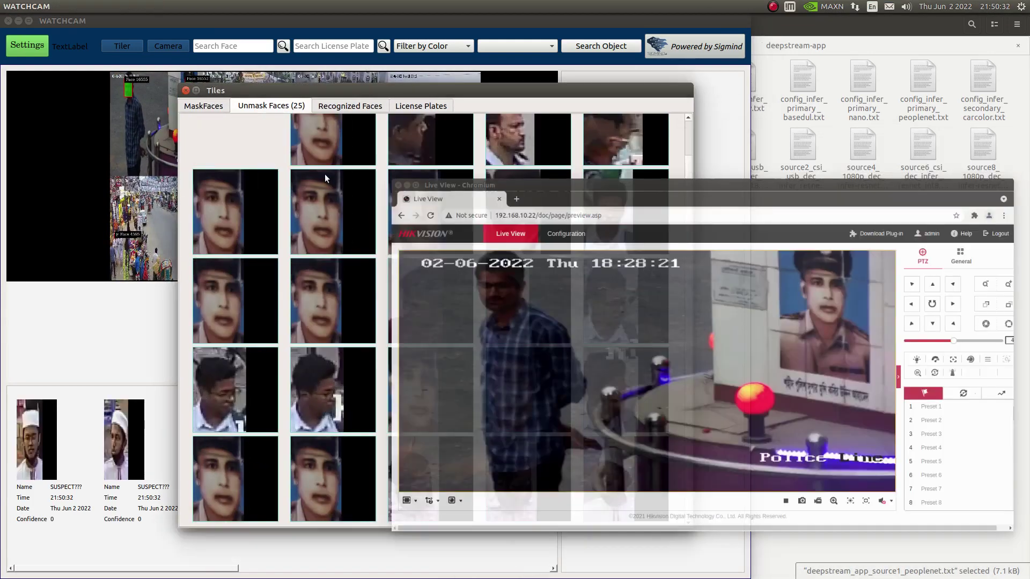
left_click(186, 90)
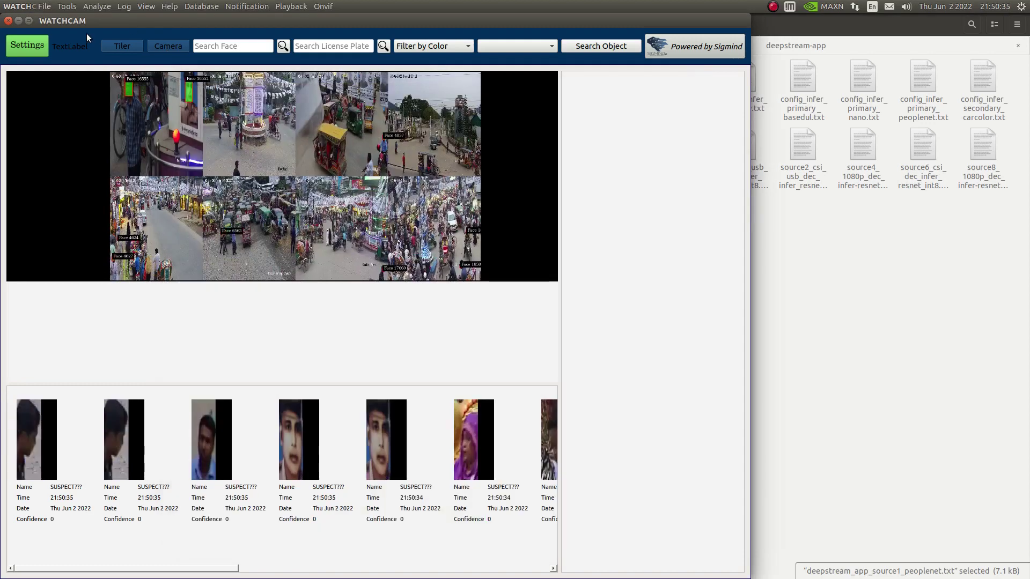
left_click(30, 22)
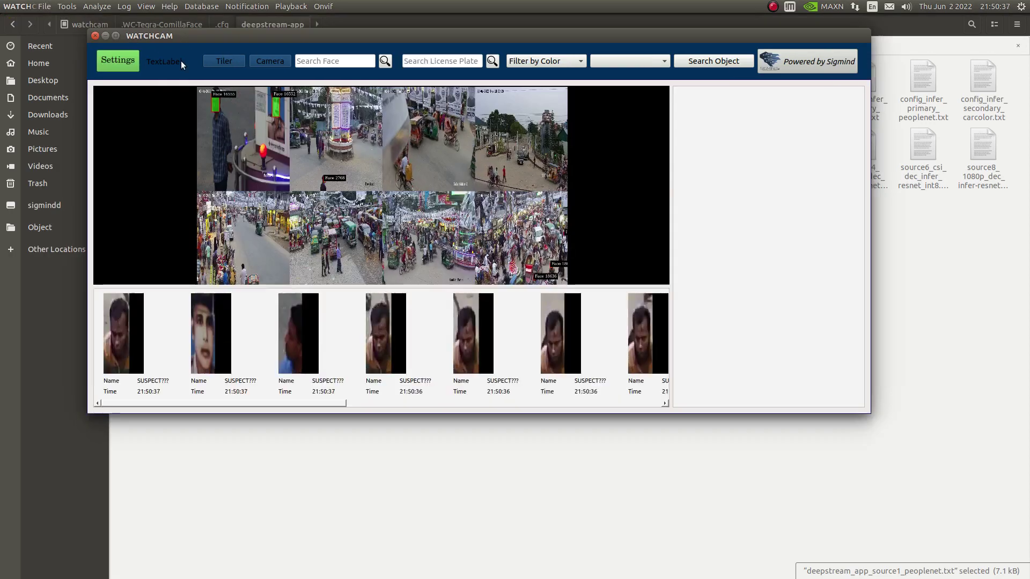
double_click(115, 37)
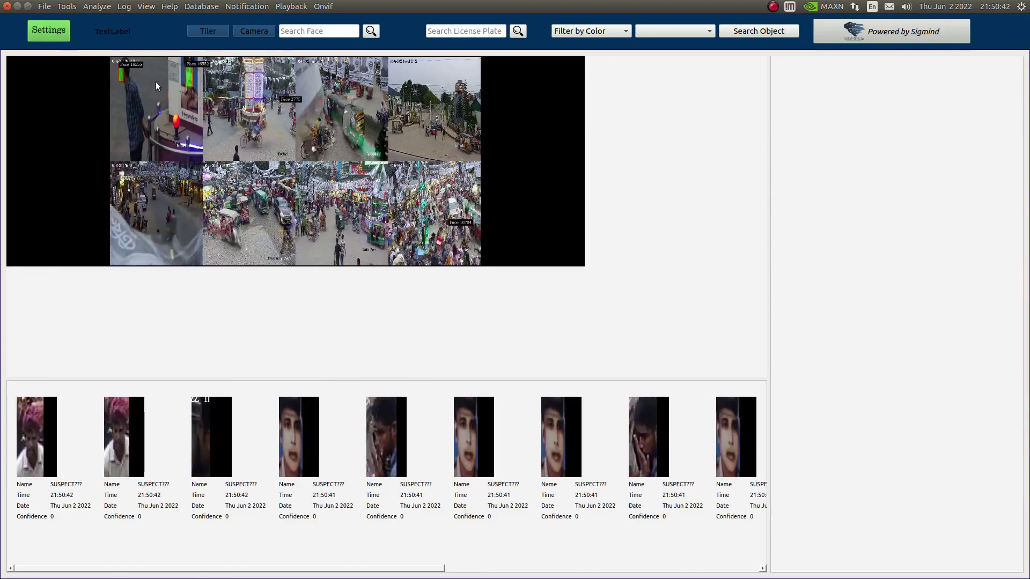
Switch to the terminal and convert the picture to PNG with mogrify -format png unnamed.jpg
mouse_move(1, 386)
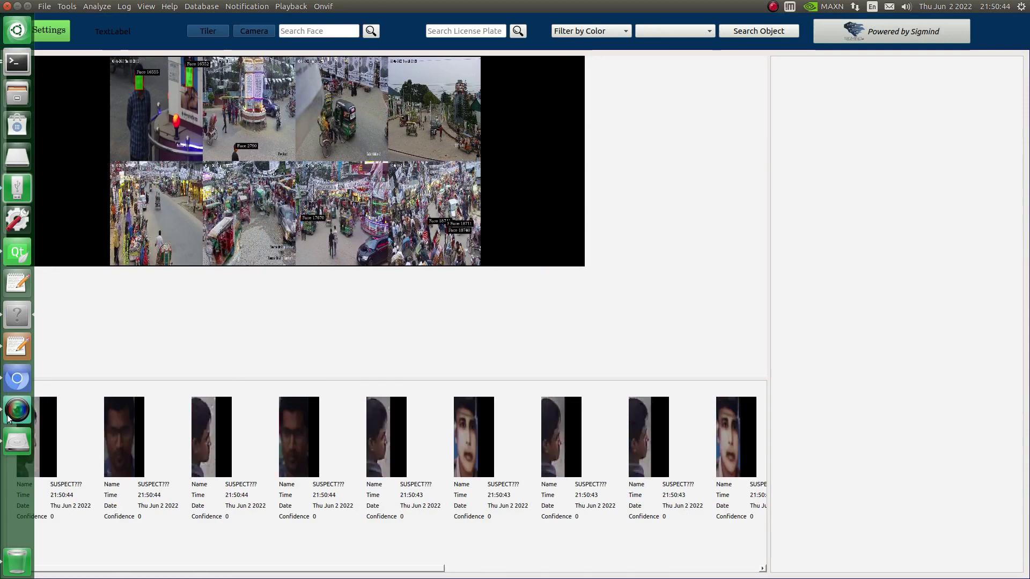
left_click(16, 63)
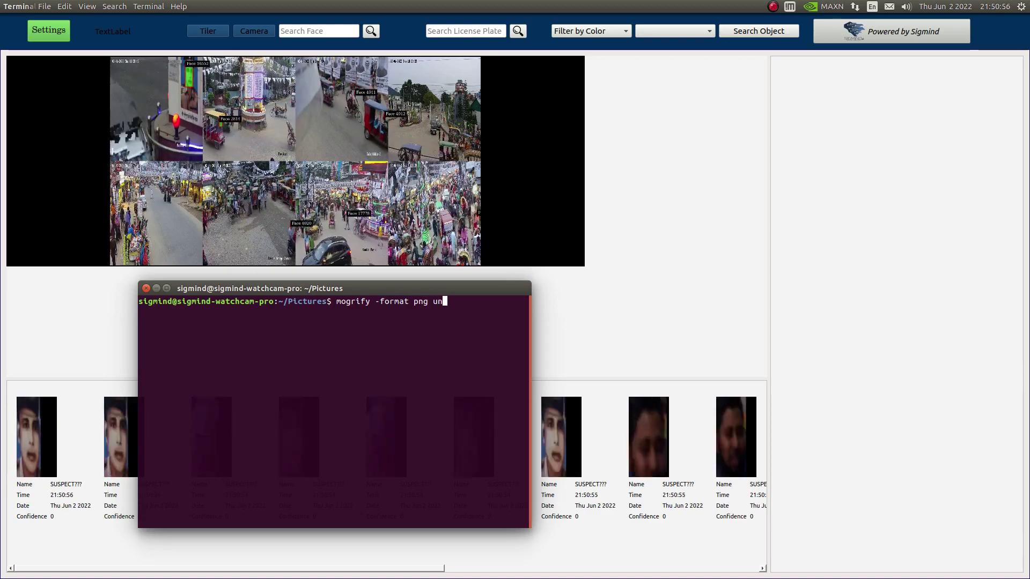
type("named.jpg")
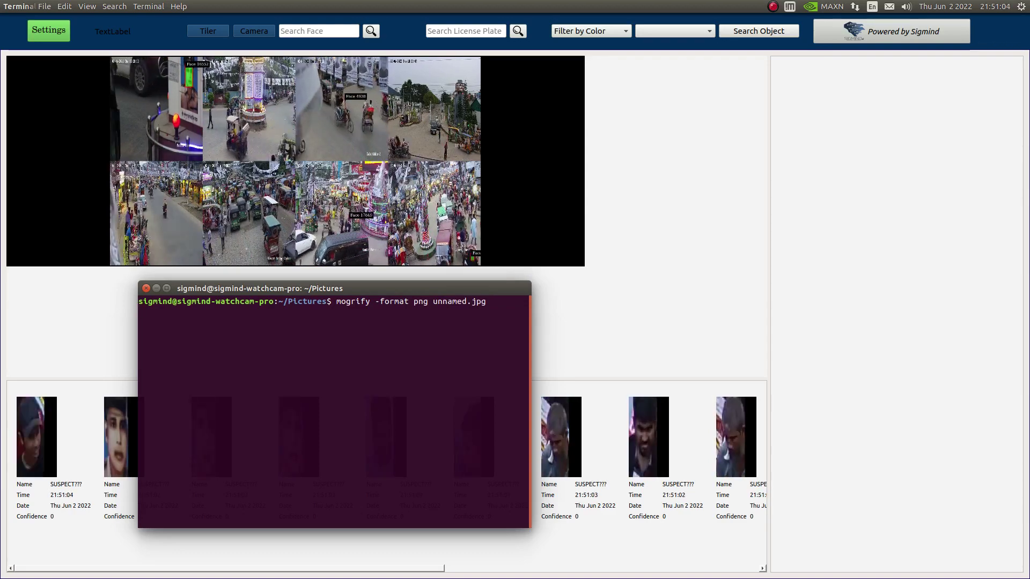
Recall the previous mogrify command and place the cursor just before the jpg extension
key("Up")
key("Left")
key("Left")
key("Left")
key("Left")
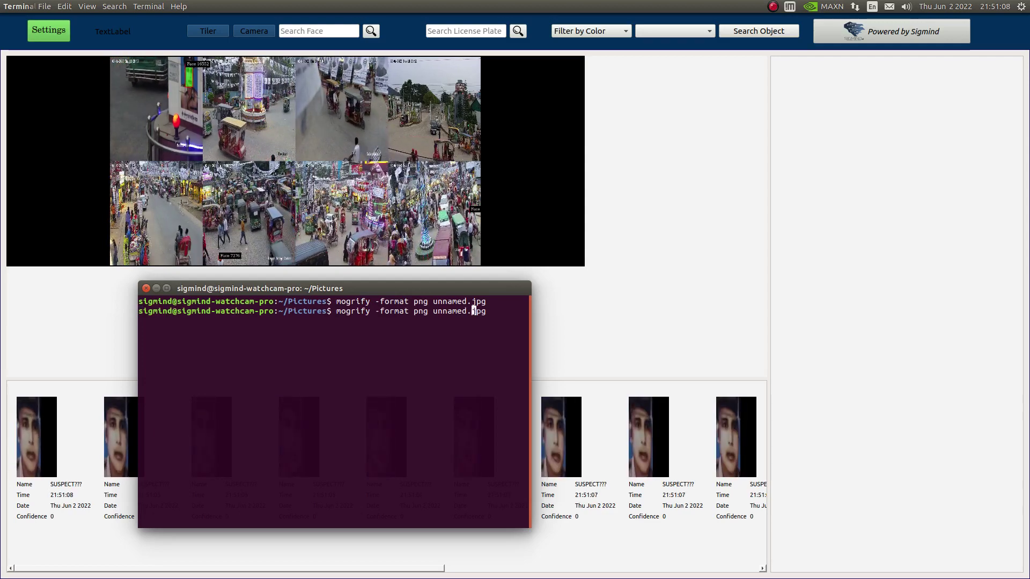
Switch to Files, go to the Pictures folder and select the image unnamed (1).jpg
mouse_move(1, 101)
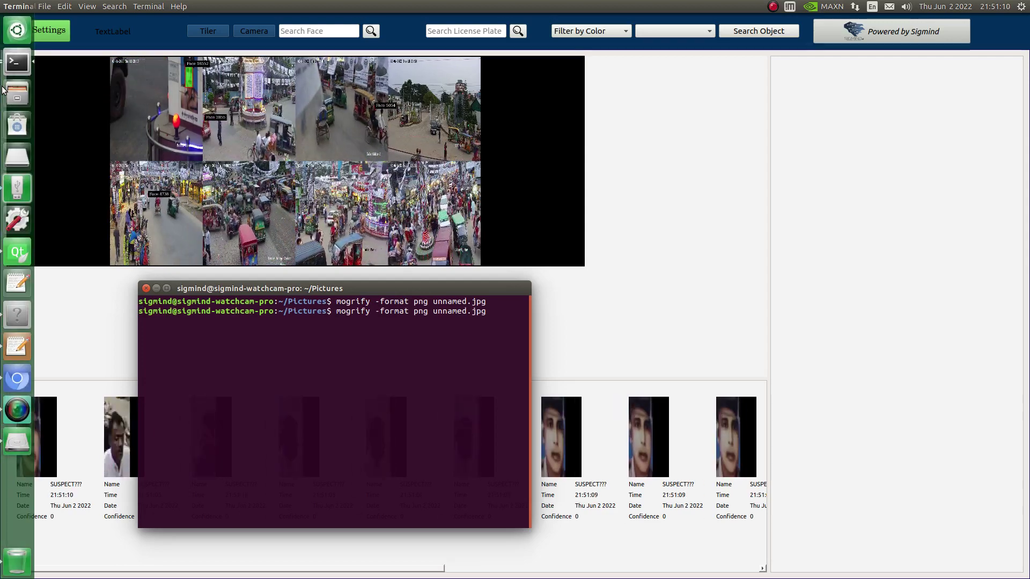
left_click(14, 101)
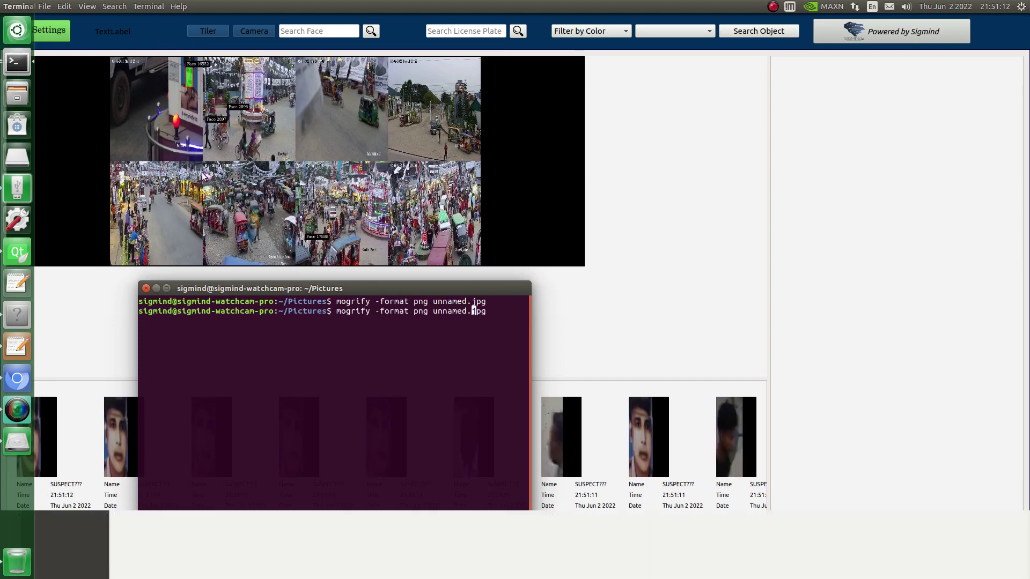
left_click(76, 155)
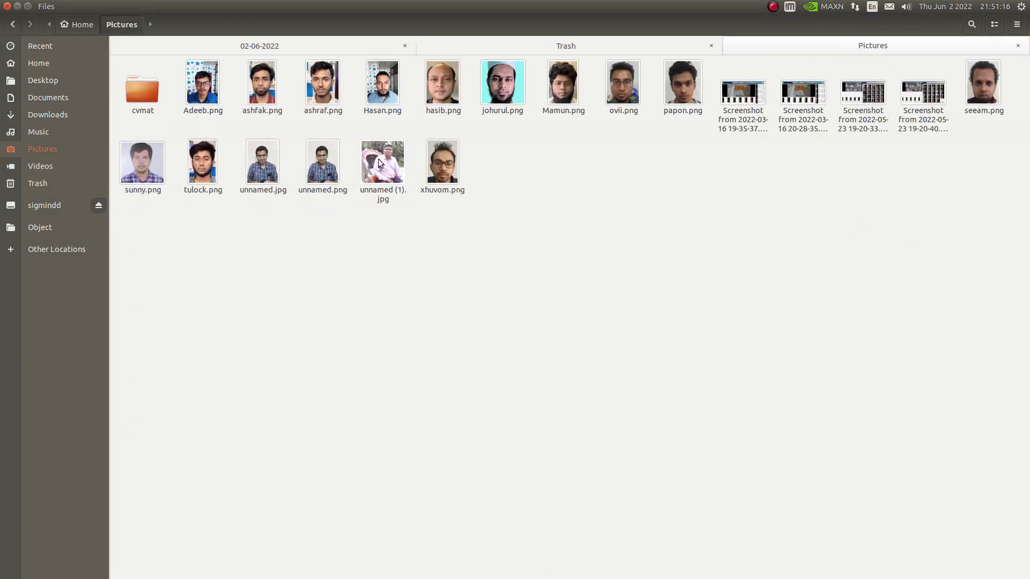
right_click(379, 162)
left_click(359, 234)
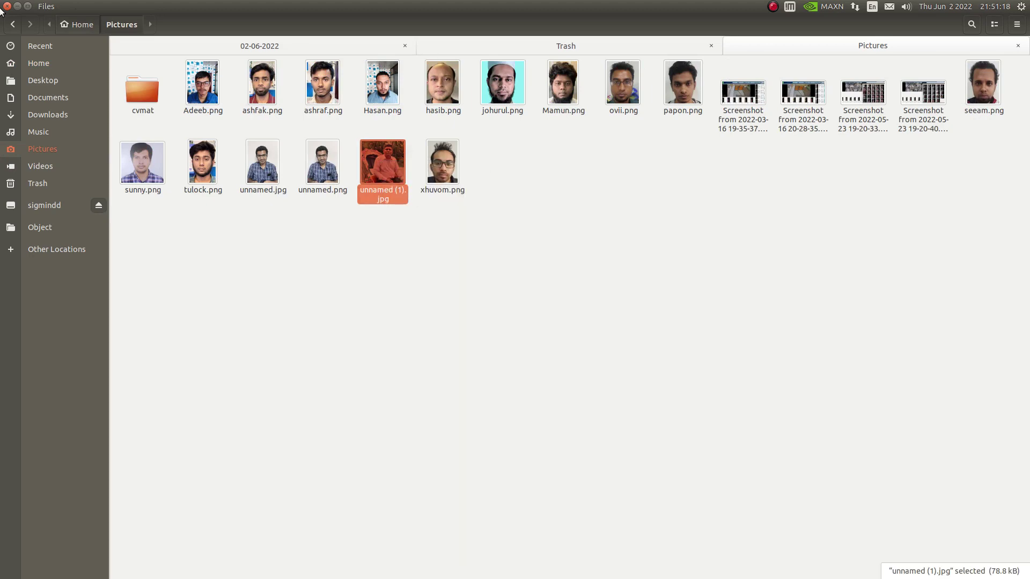
Minimize Files, close the terminal window and open the Face Search settings in WATCHCAM
left_click(17, 9)
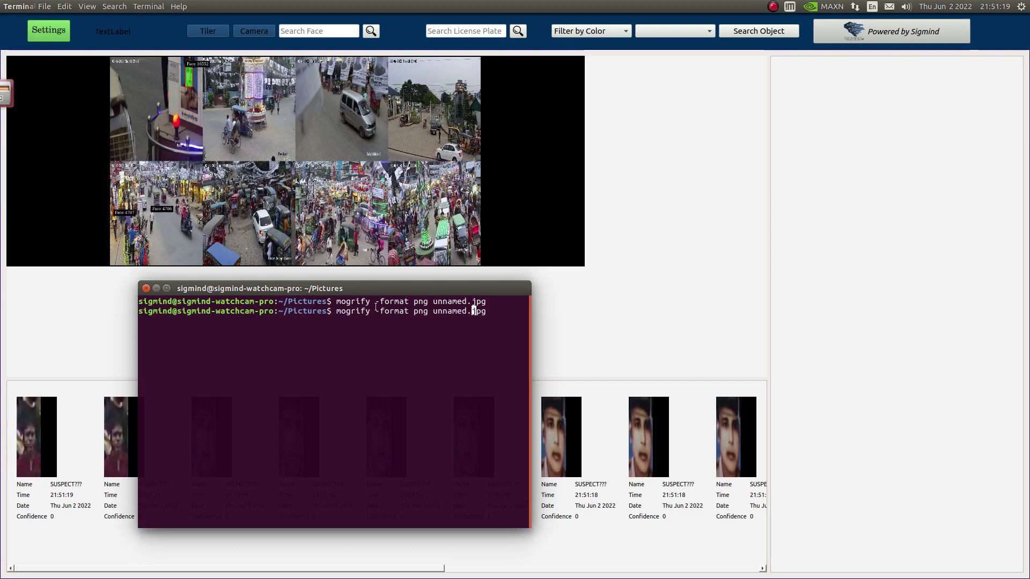
left_click(146, 288)
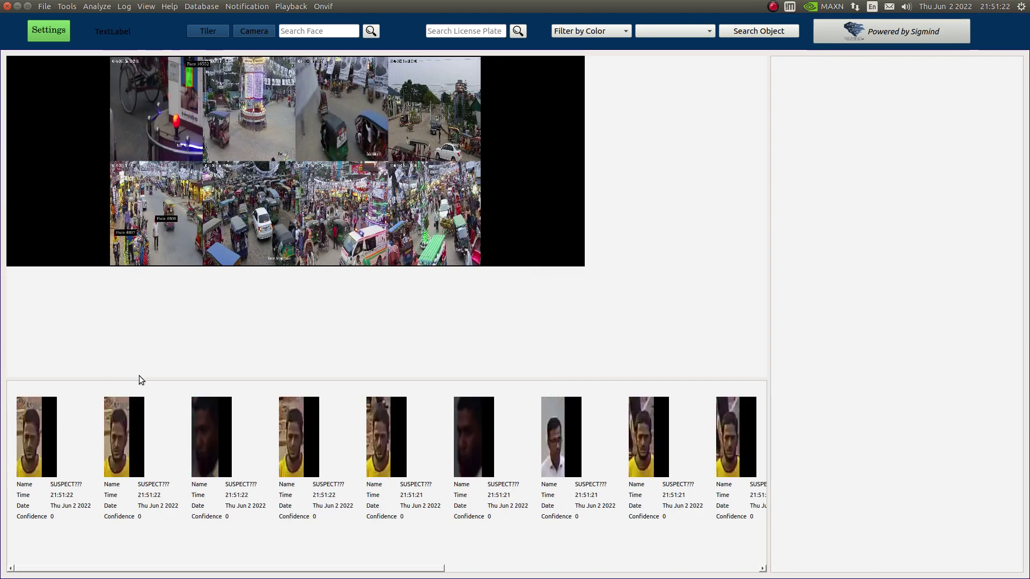
left_click(47, 29)
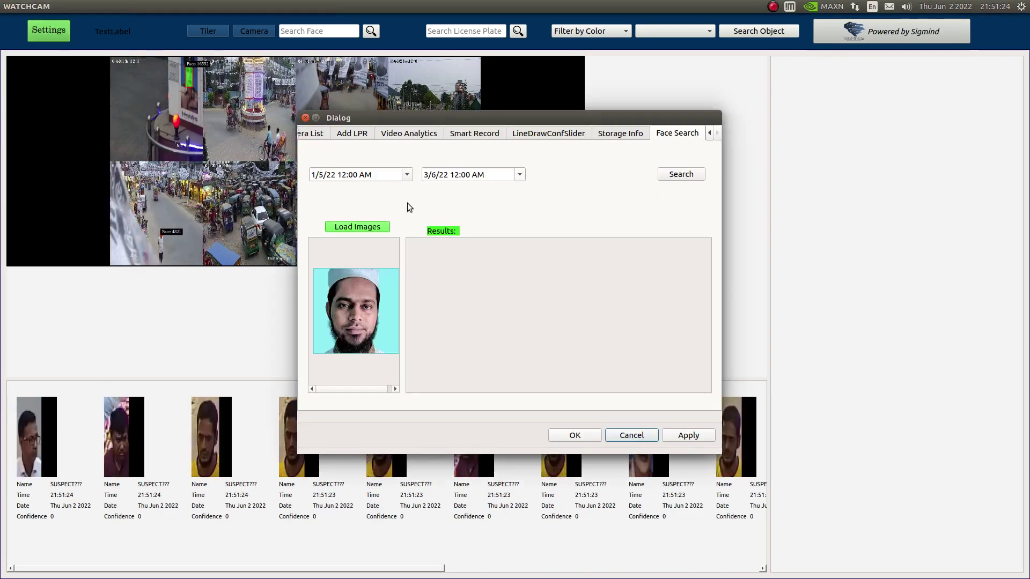
Set the start date of the face search to 1 June 2022
left_click(407, 175)
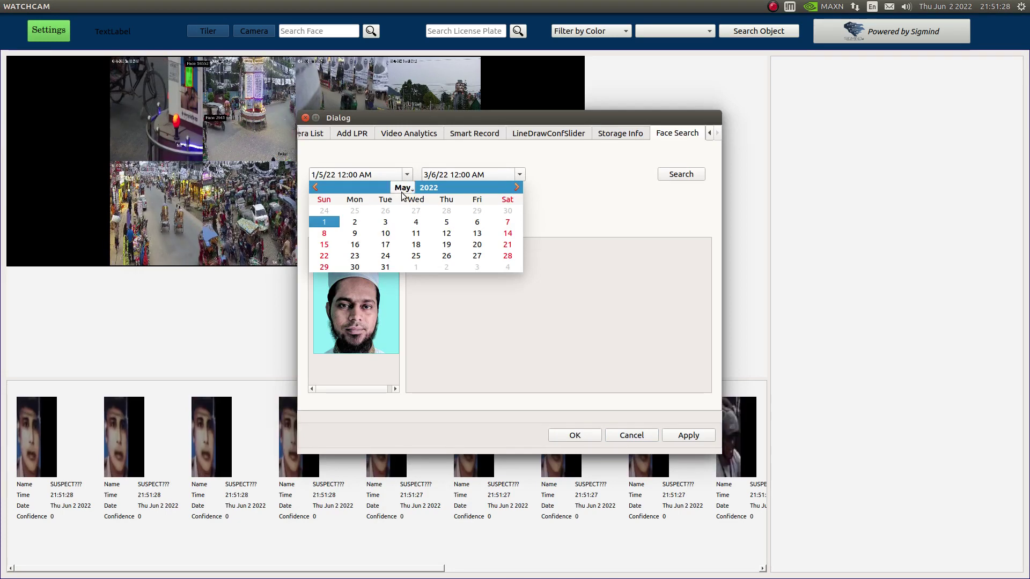
left_click(403, 188)
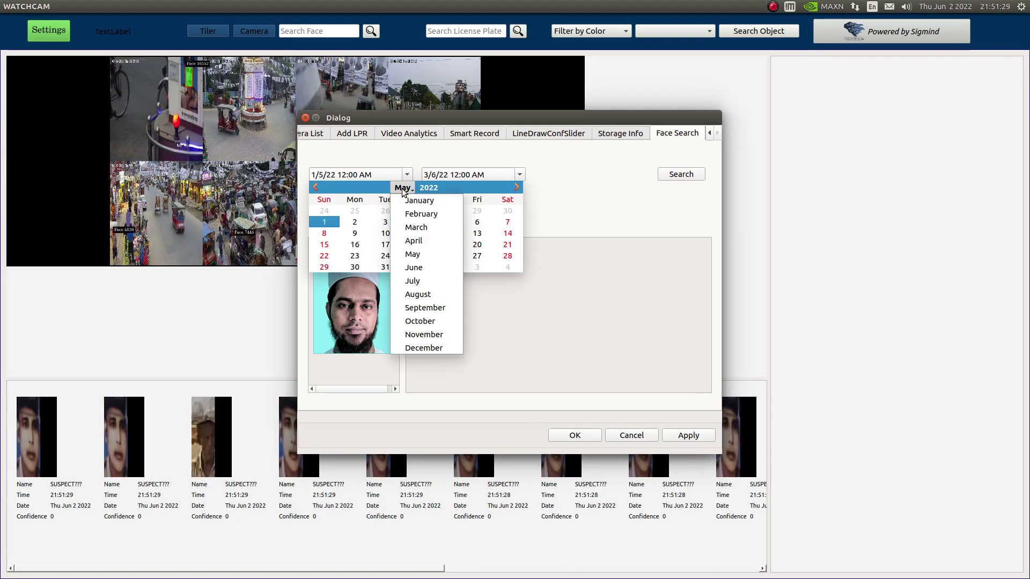
left_click(414, 256)
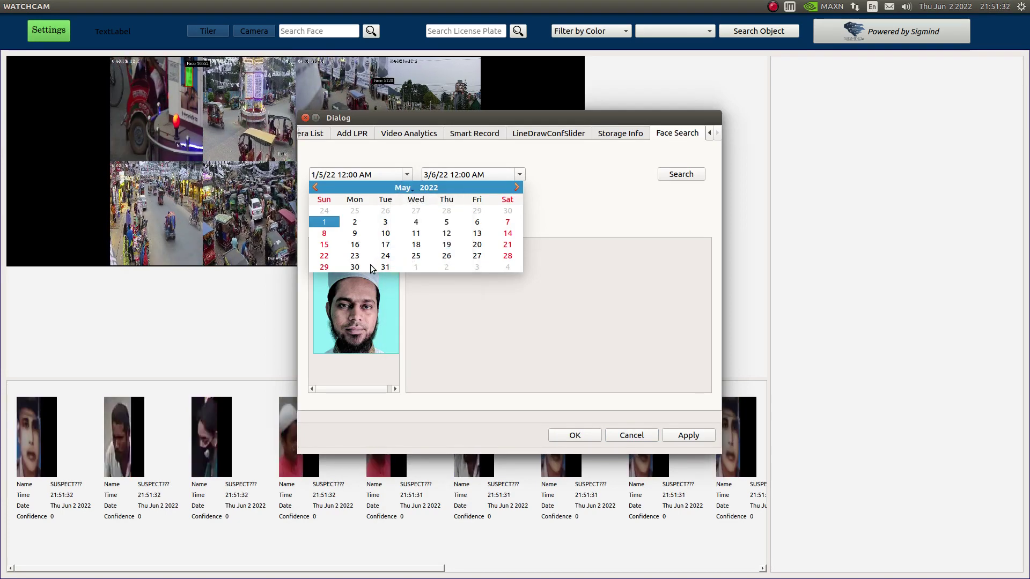
left_click(403, 189)
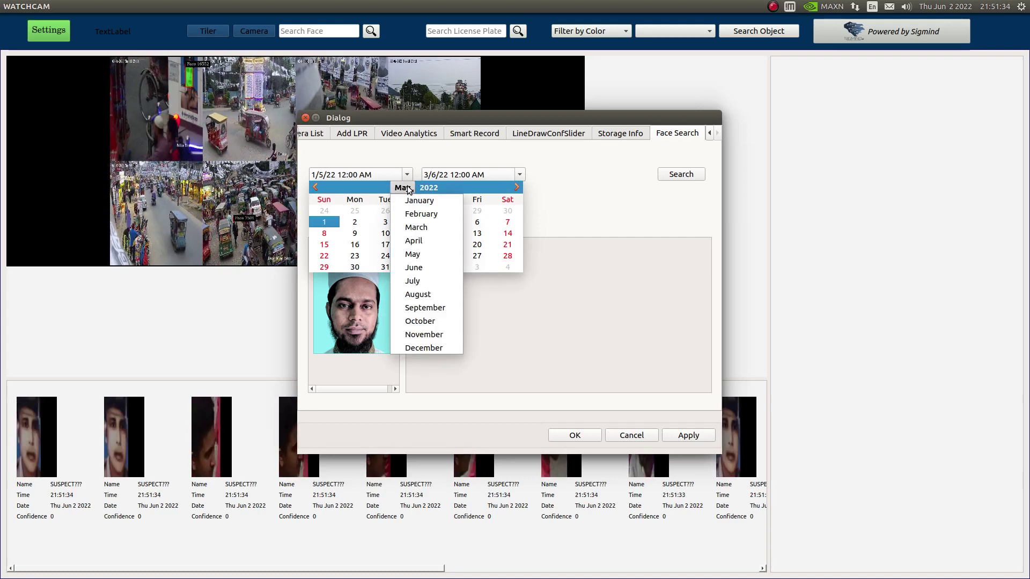
left_click(413, 268)
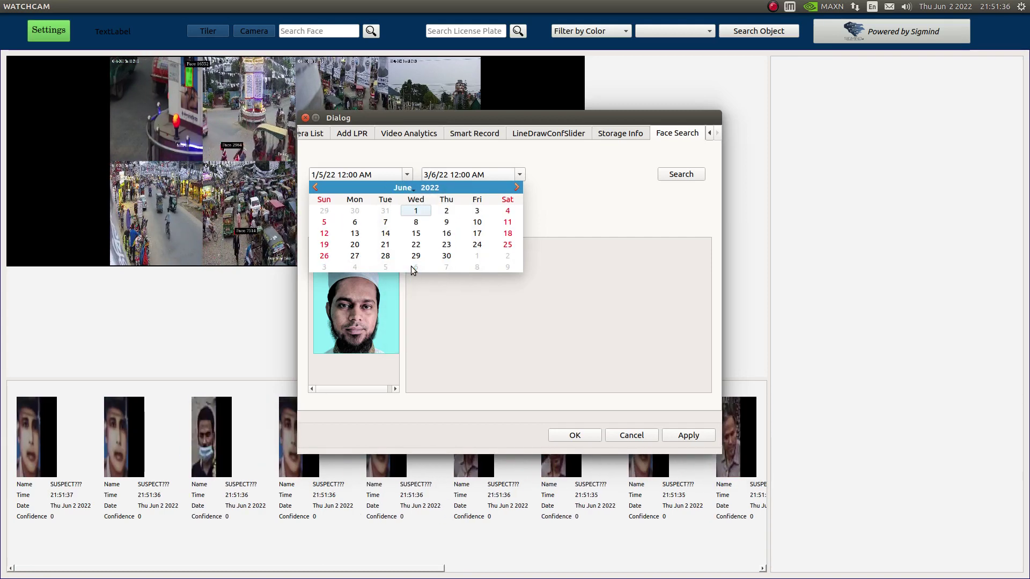
left_click(410, 210)
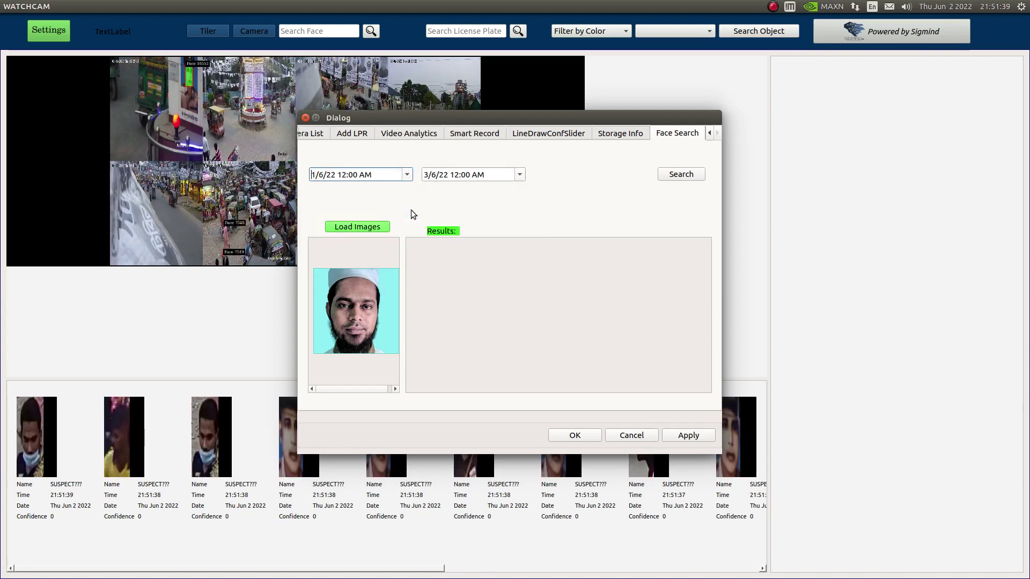
Try 2 June 2022 as the face search end date and set it back to 3 June 2022
left_click(519, 175)
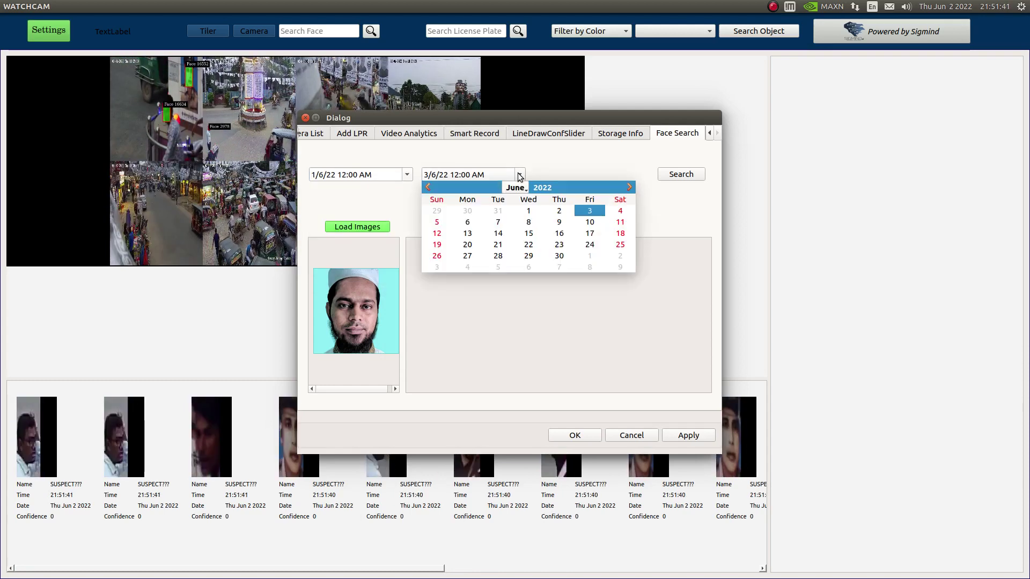
left_click(559, 211)
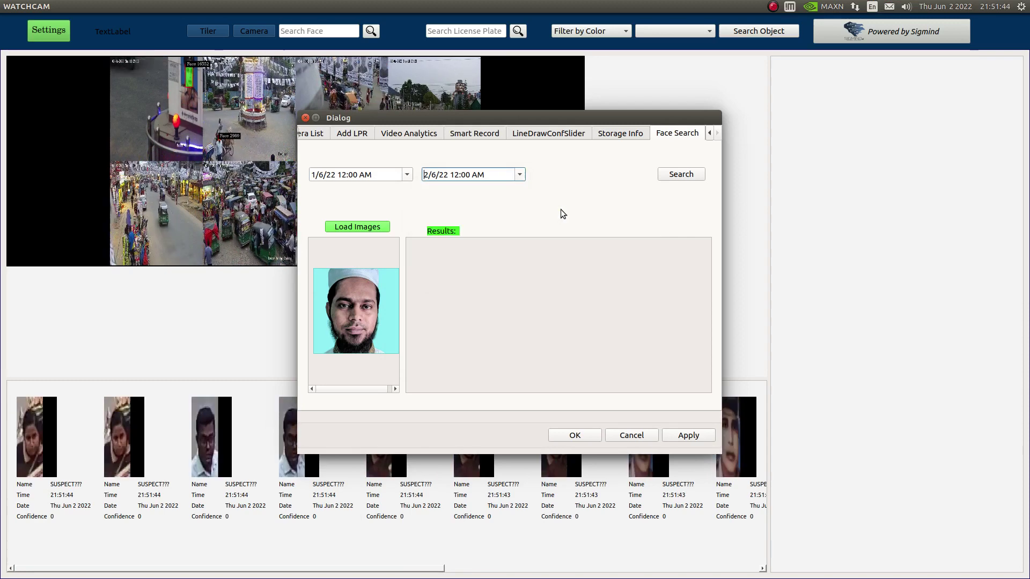
left_click(519, 174)
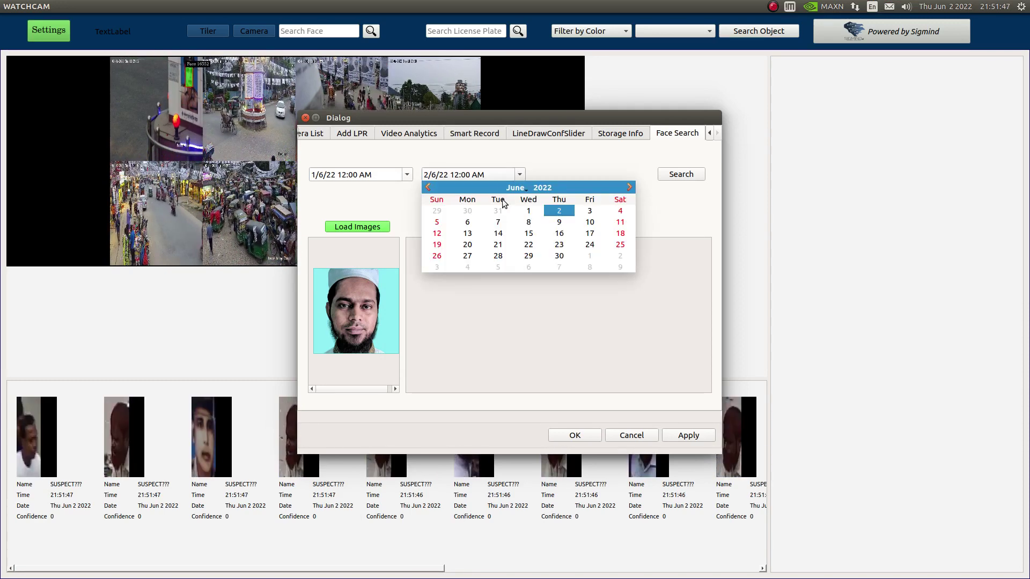
left_click(592, 213)
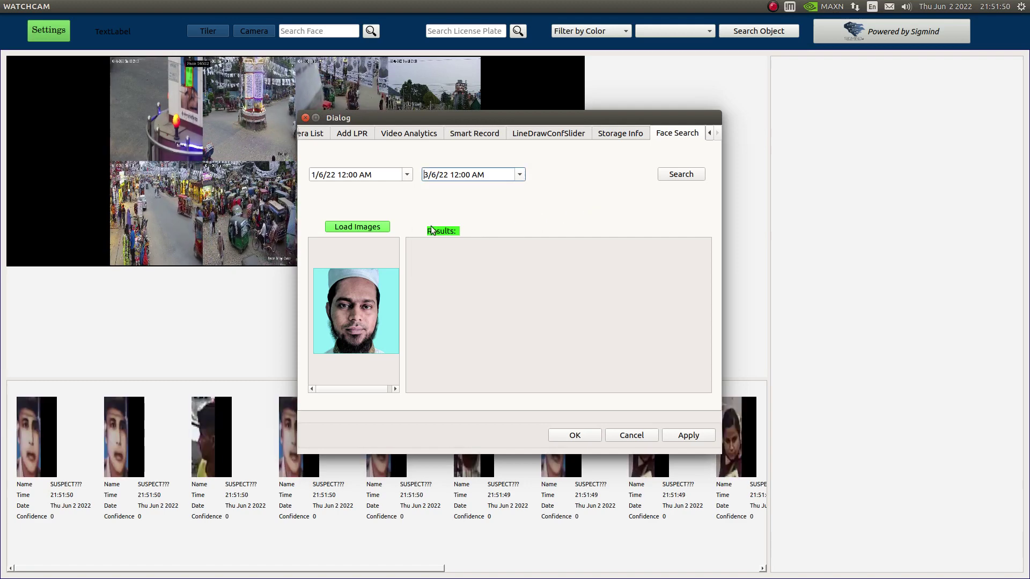
Load unnamed.png from Pictures as the query face, run the face search and check the details of the matches
left_click(370, 227)
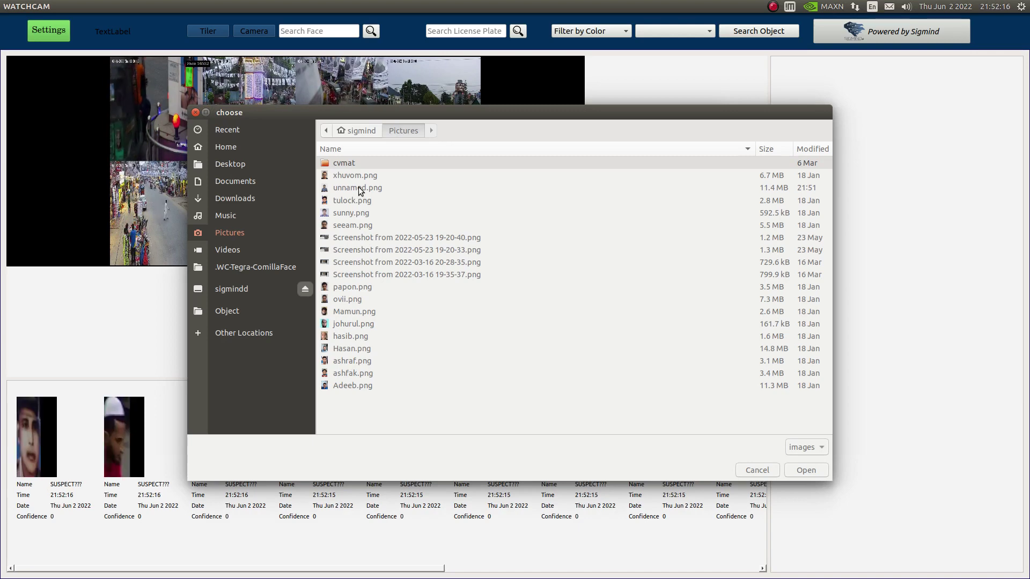
double_click(359, 188)
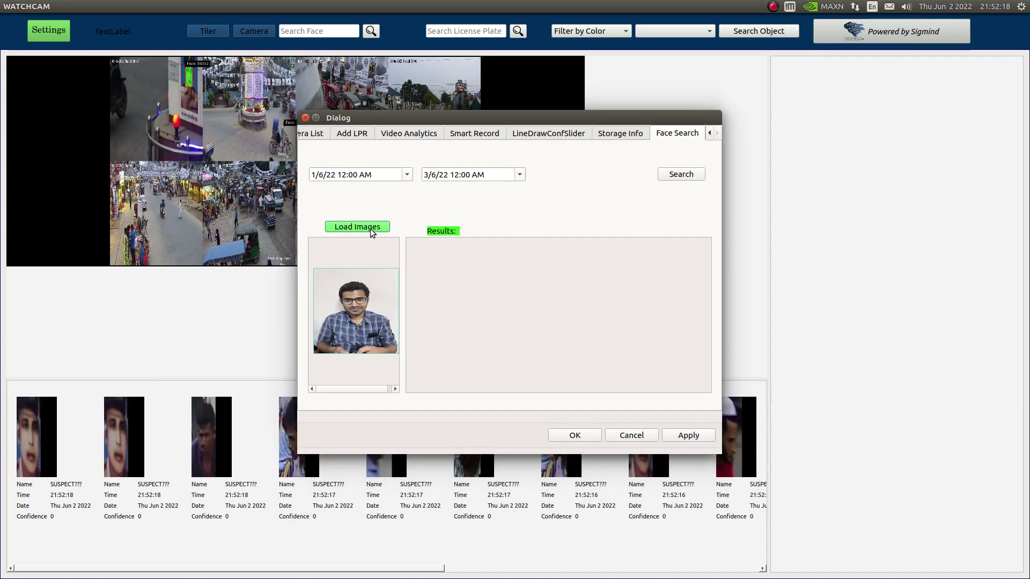
left_click(675, 174)
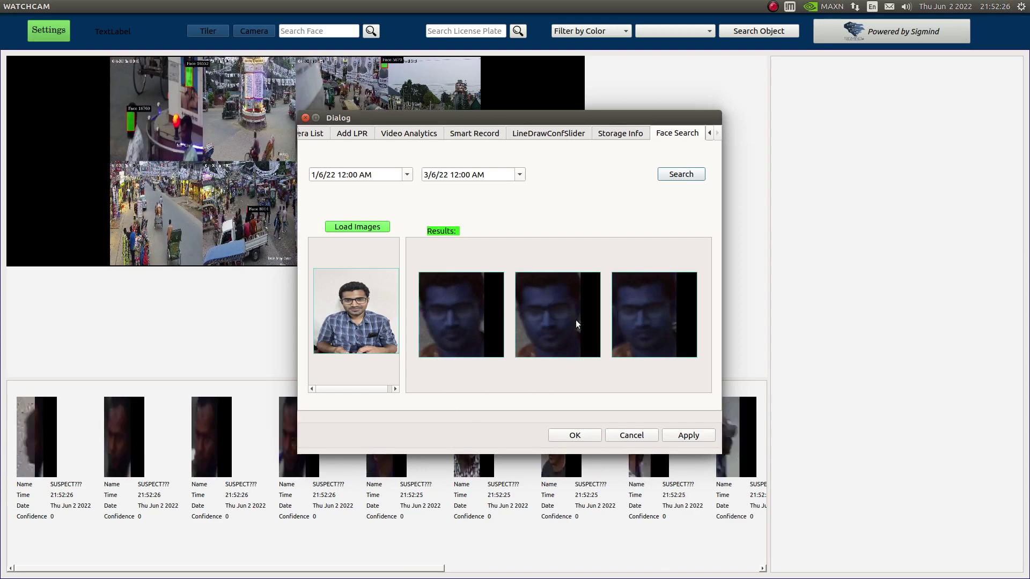
mouse_move(571, 320)
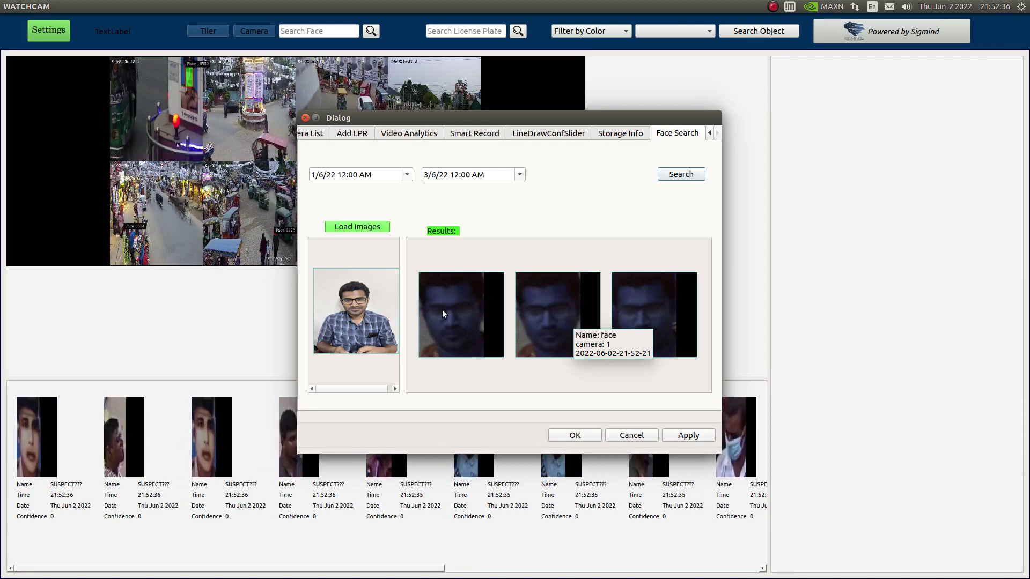
mouse_move(442, 310)
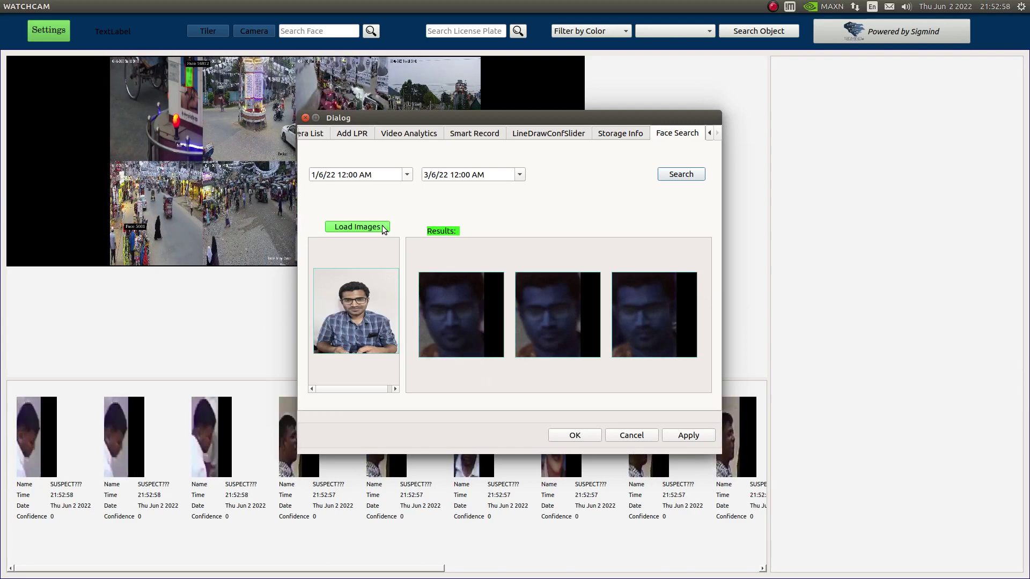
mouse_move(1, 217)
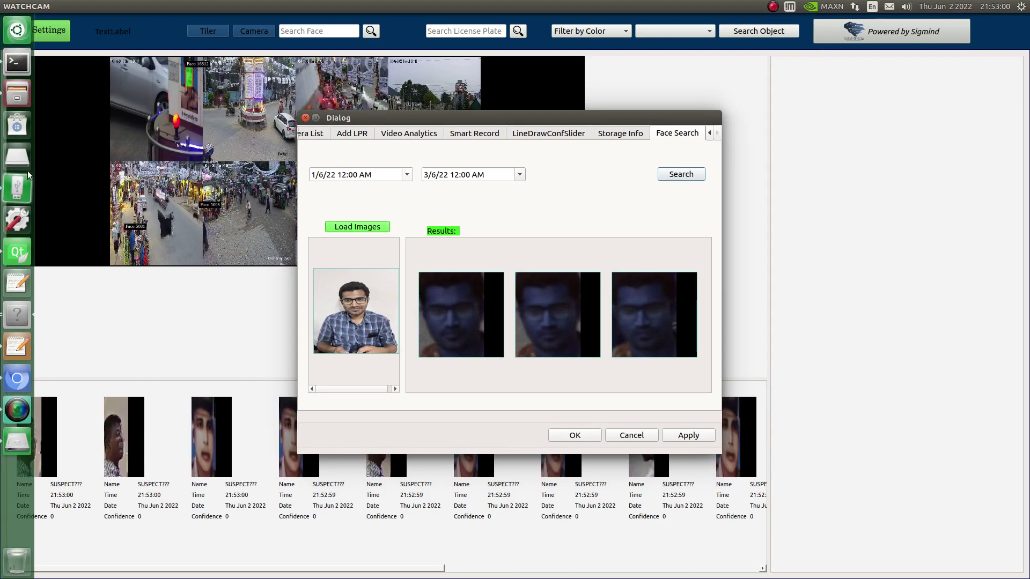
left_click(18, 62)
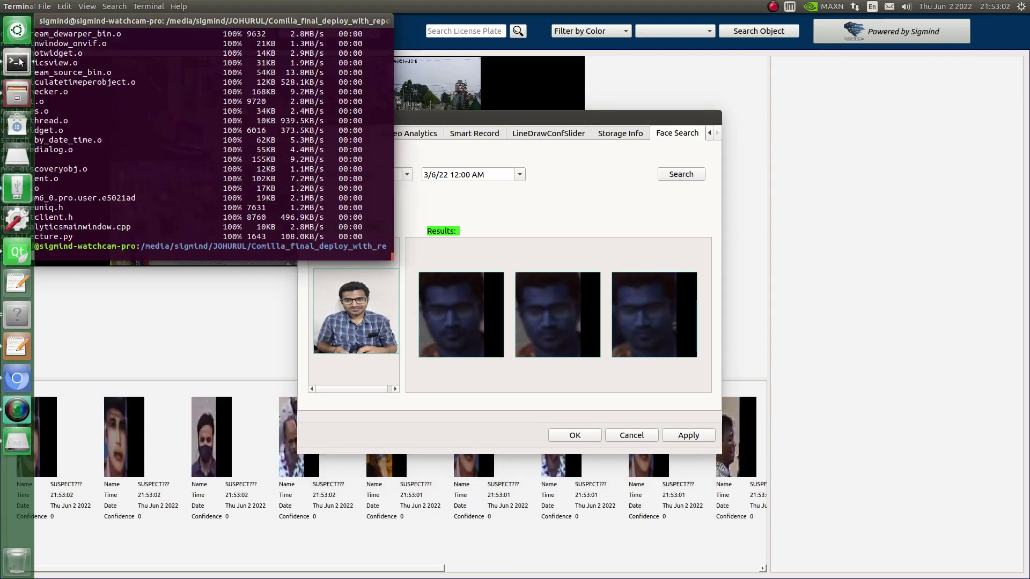
left_click(166, 328)
mouse_move(2, 317)
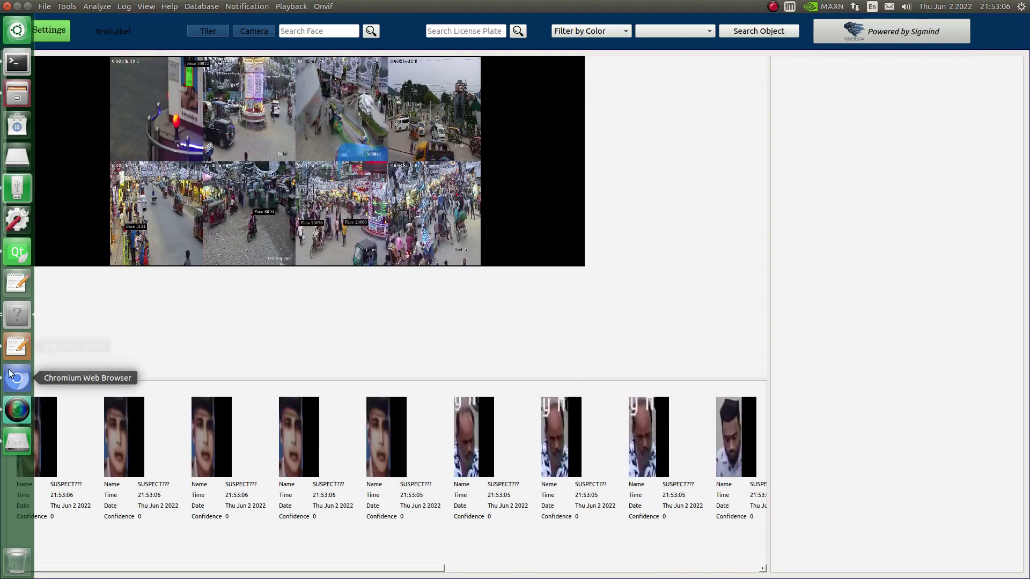
left_click(15, 64)
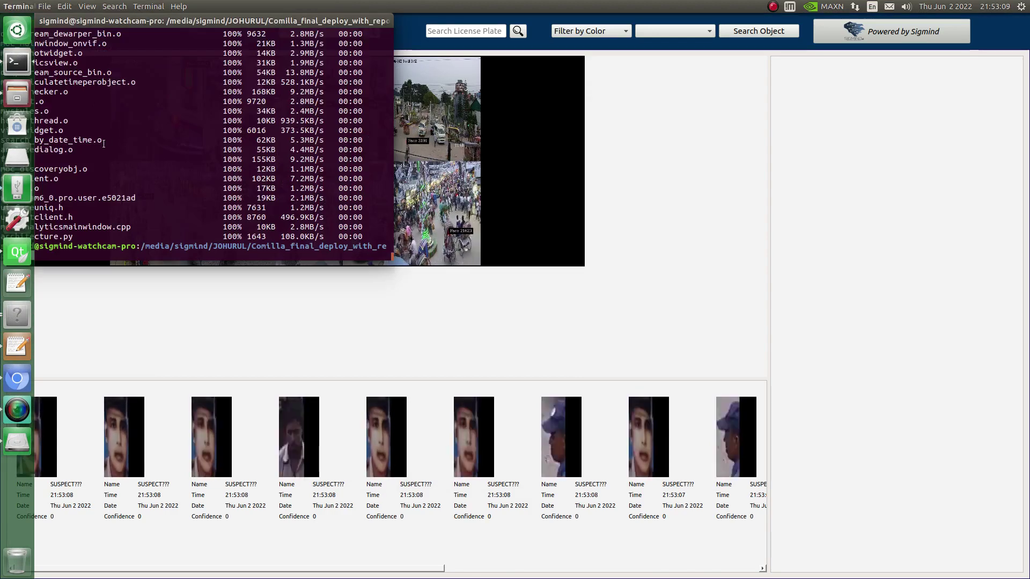
Switch to Files and rename the image unnamed (1).jpg in the Pictures folder to engineer.jpg
left_click(17, 96)
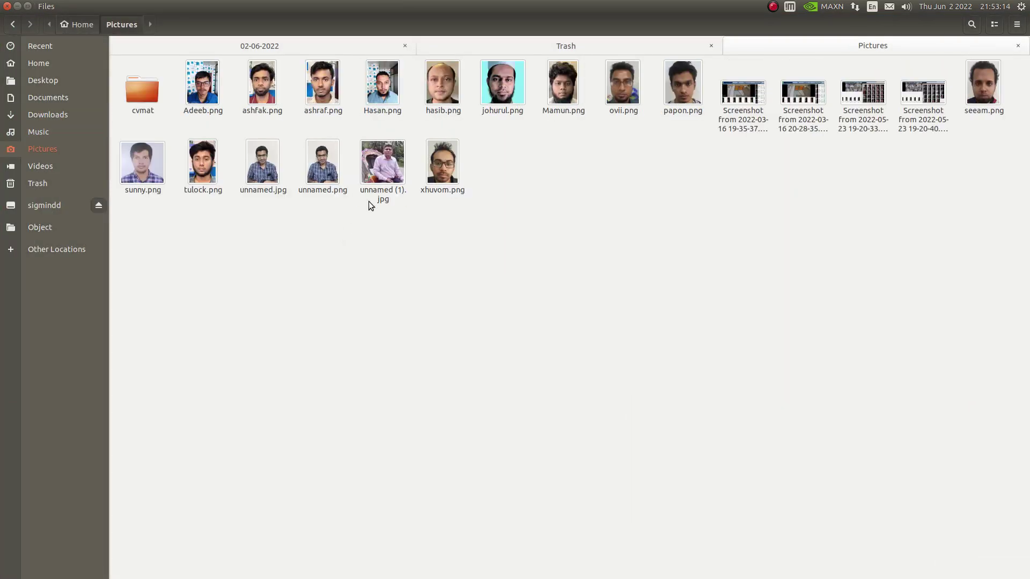
left_click(388, 162)
right_click(388, 162)
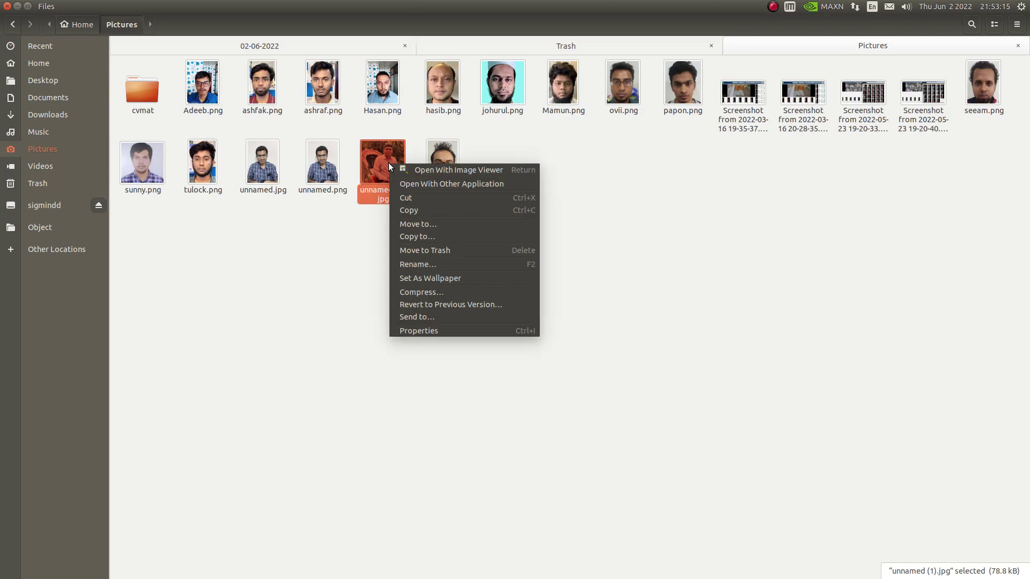
left_click(425, 265)
type("engi")
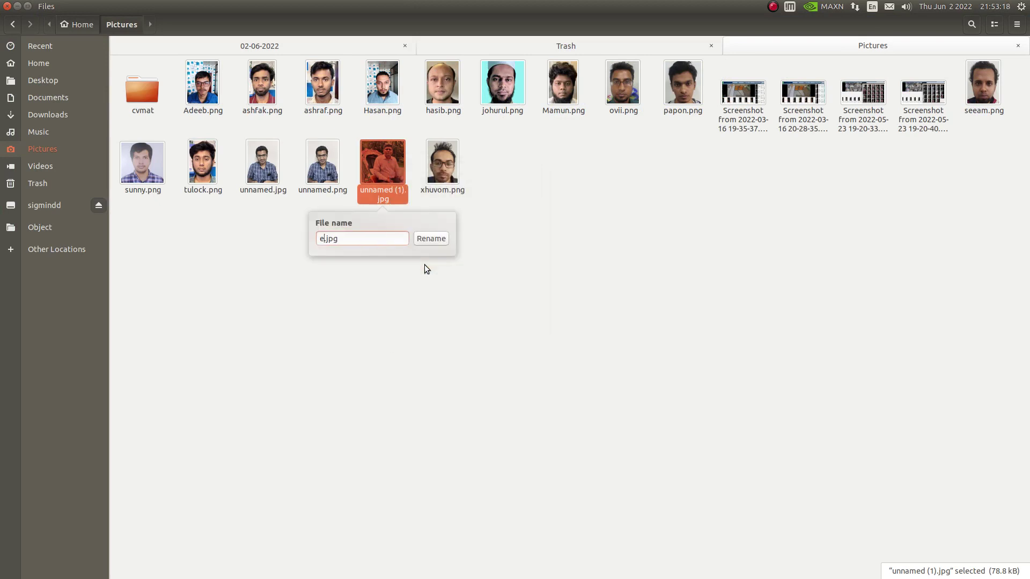
type("neer")
key("Return")
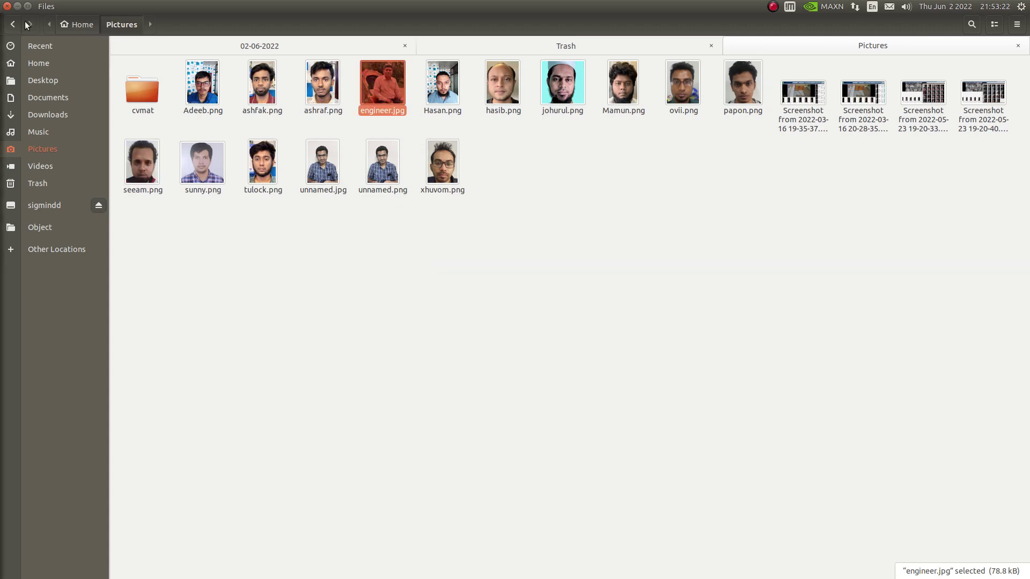
Open a terminal in the Pictures folder and convert the renamed image with mogrify -format png engineer.jpg
right_click(278, 292)
left_click(339, 369)
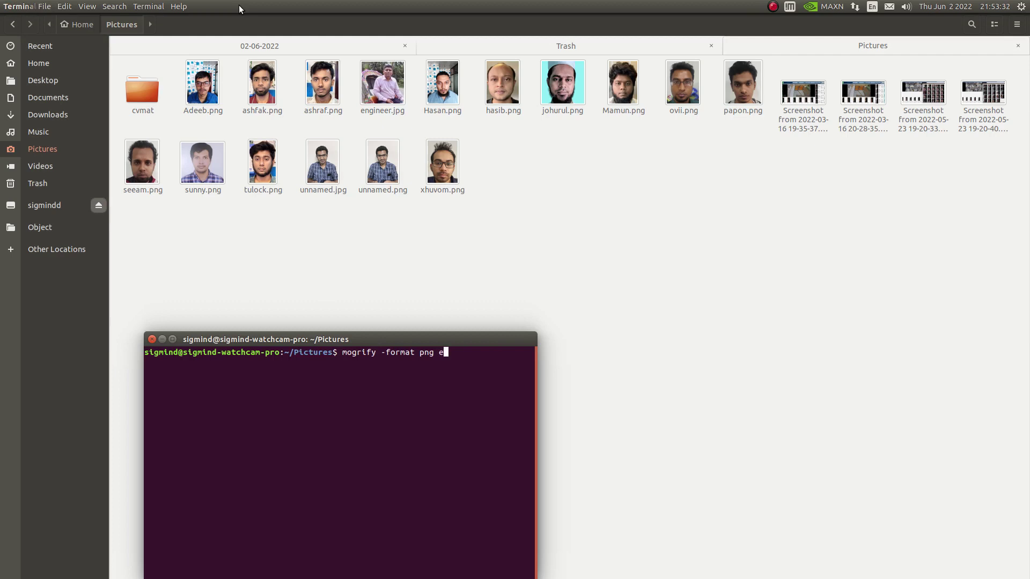
key("Return")
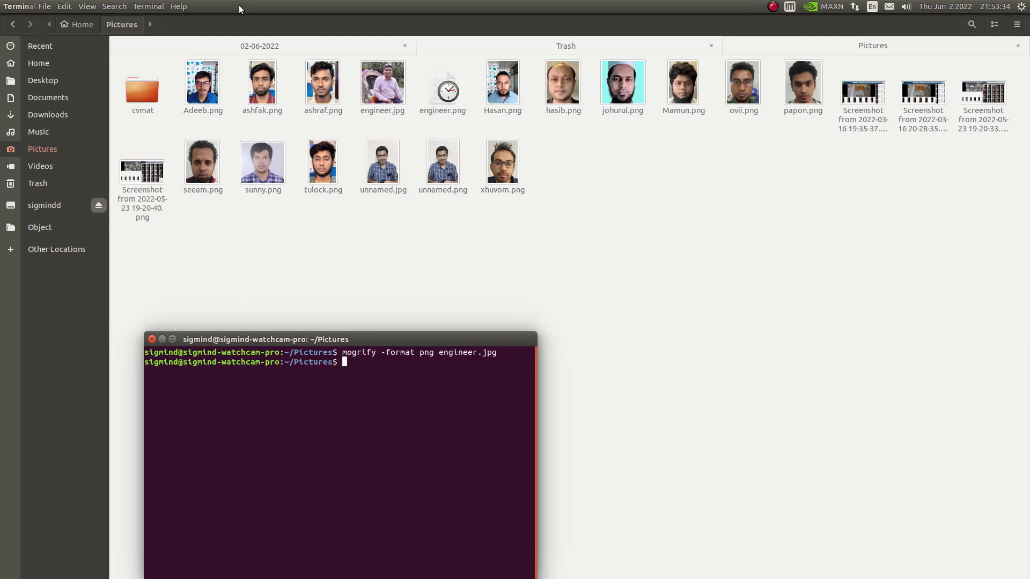
Switch to WATCHCAM's Face Search dialog and load engineer.png from Pictures as the query face
mouse_move(2, 238)
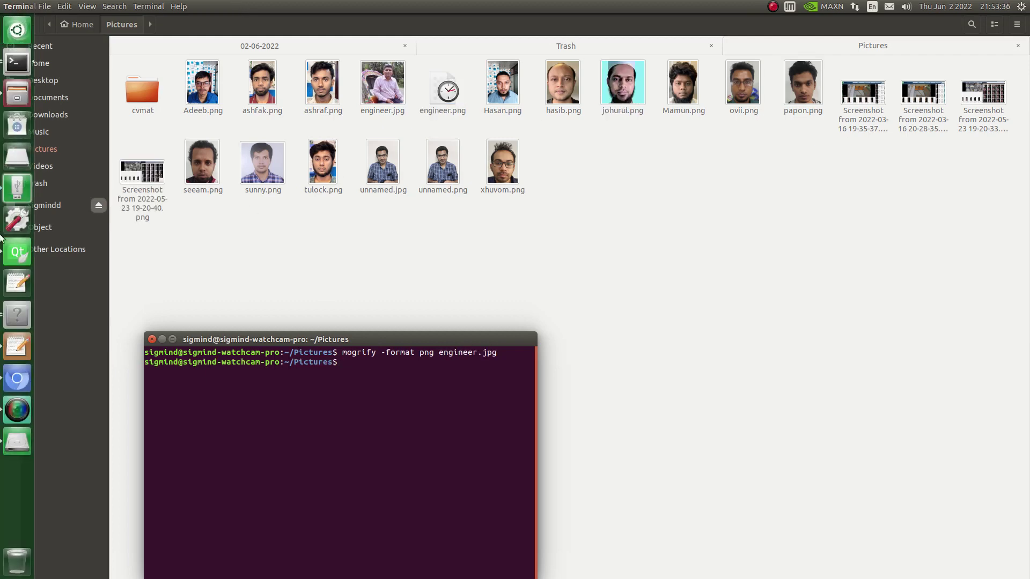
left_click(10, 315)
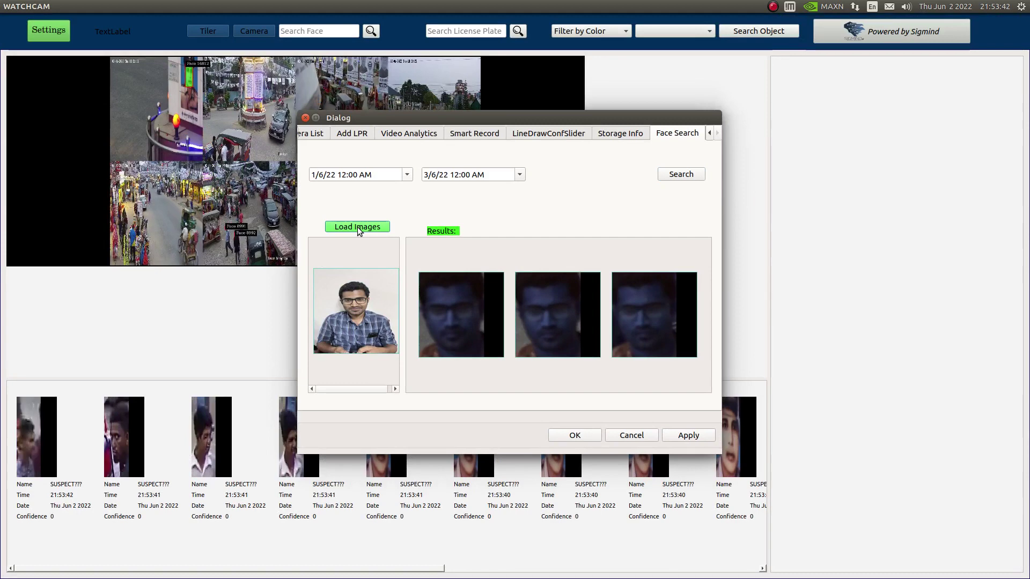
left_click(357, 226)
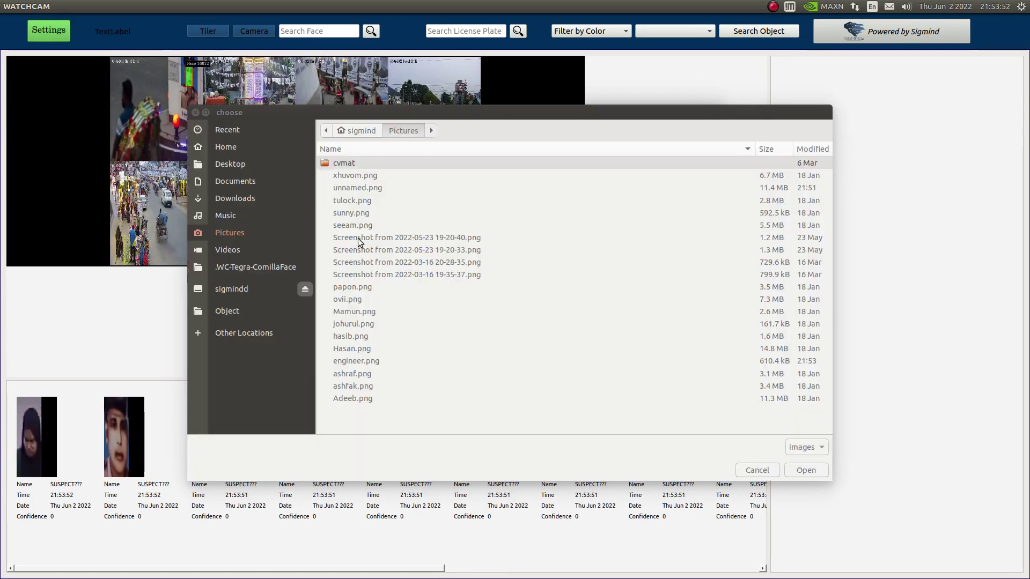
left_click(243, 233)
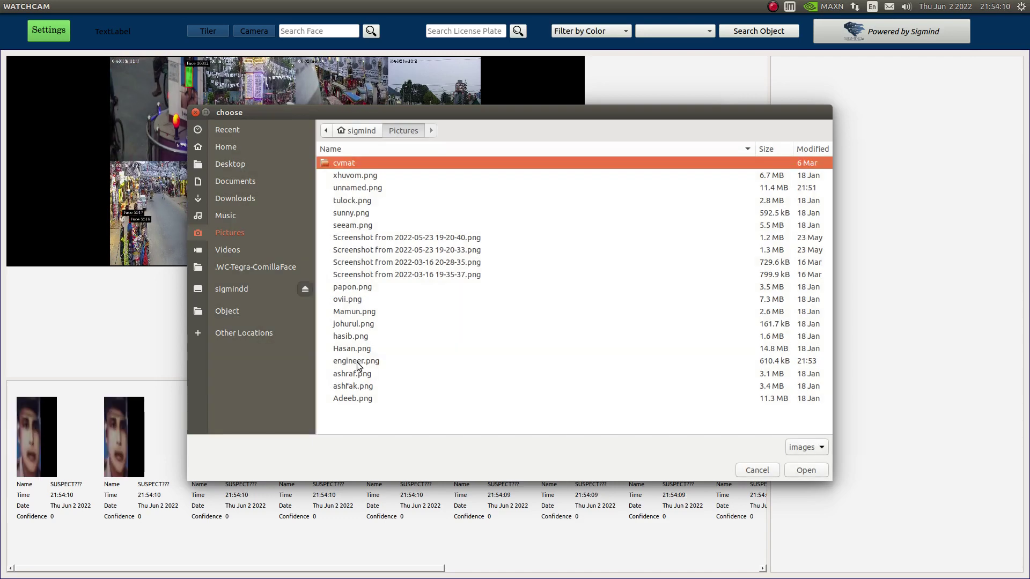
double_click(356, 361)
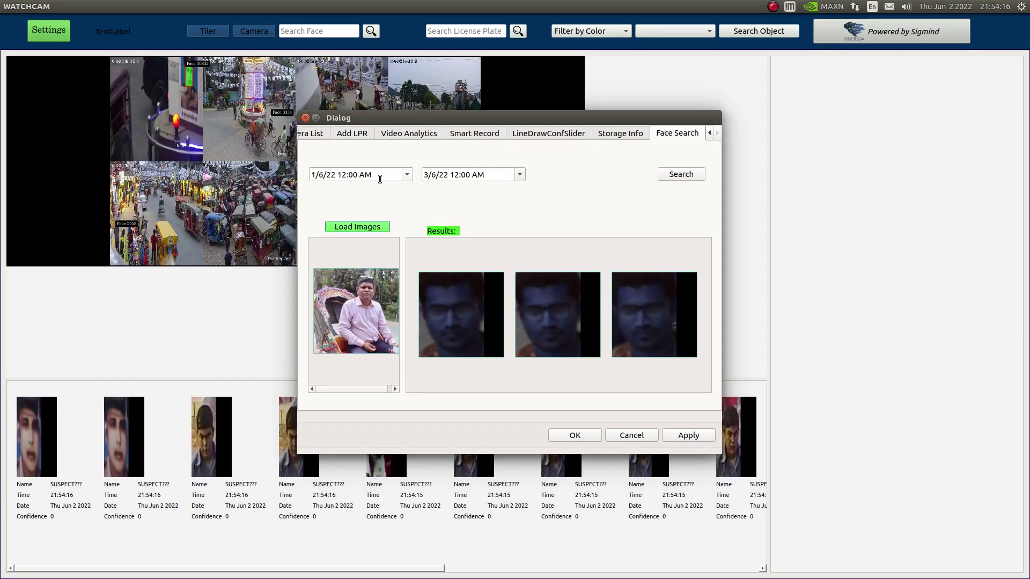
Set the search's start date to 1 May 2022 and run the face search on the loaded engineer.png
left_click(407, 174)
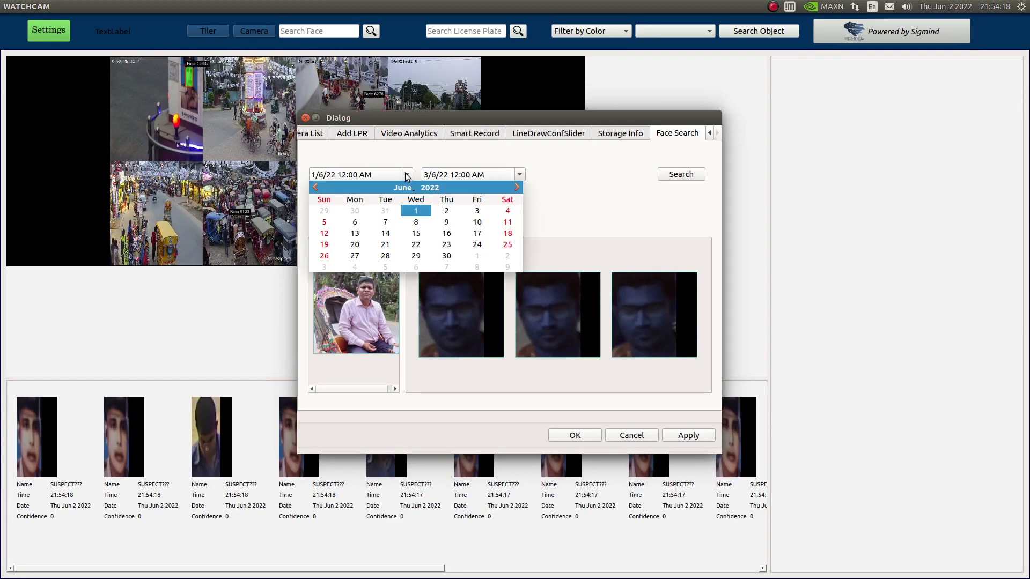
left_click(403, 188)
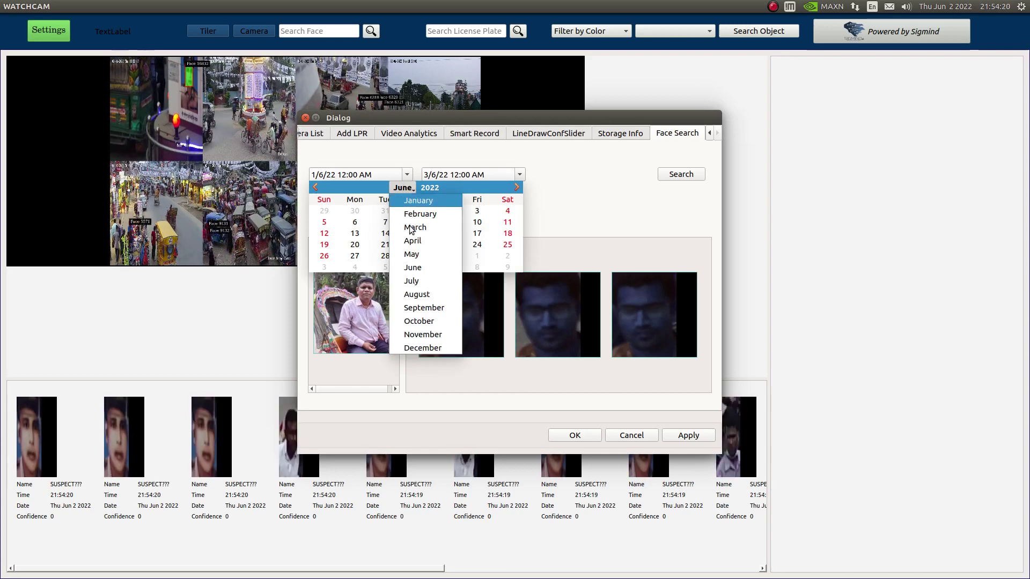
left_click(410, 253)
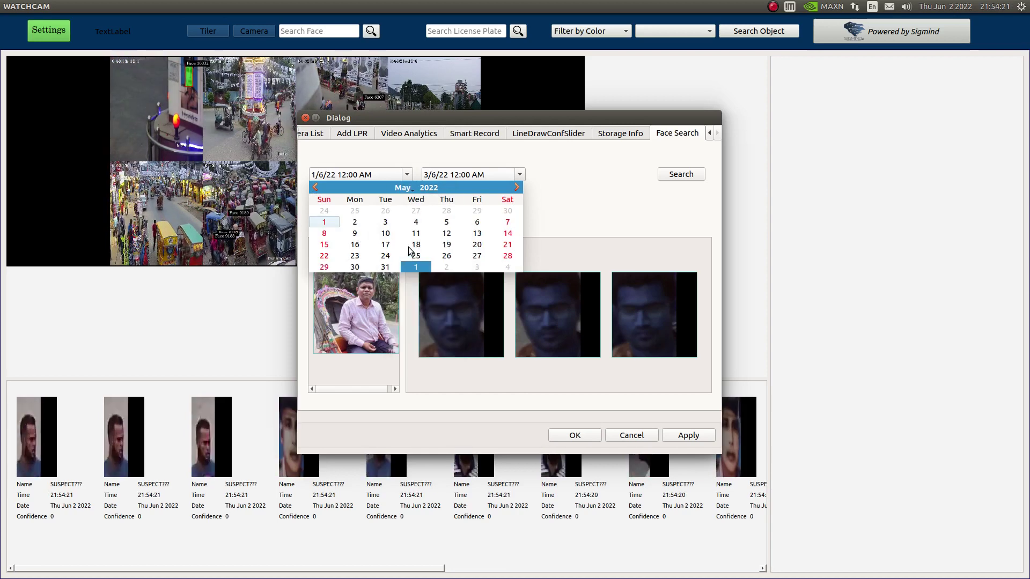
left_click(324, 222)
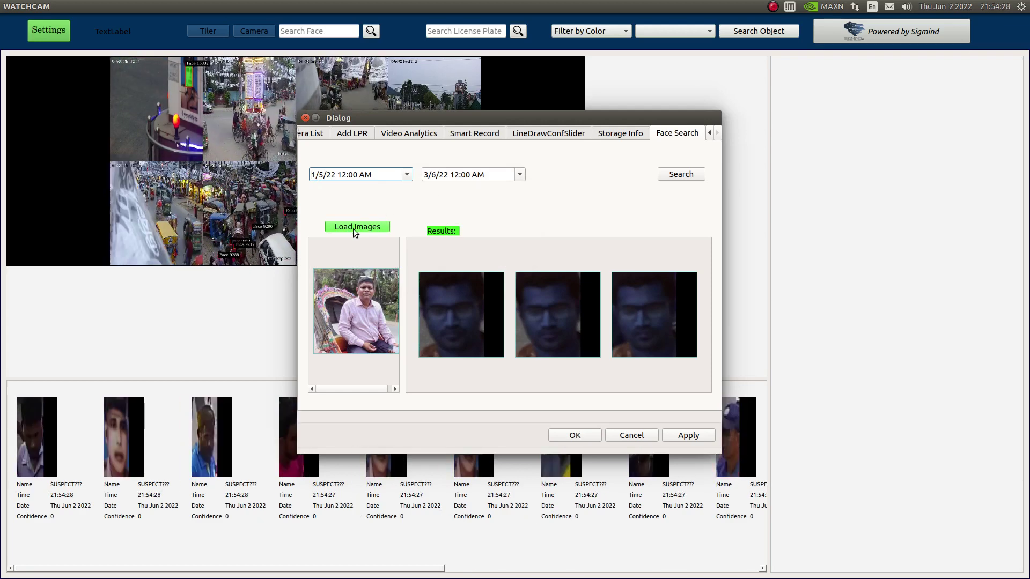
left_click(680, 174)
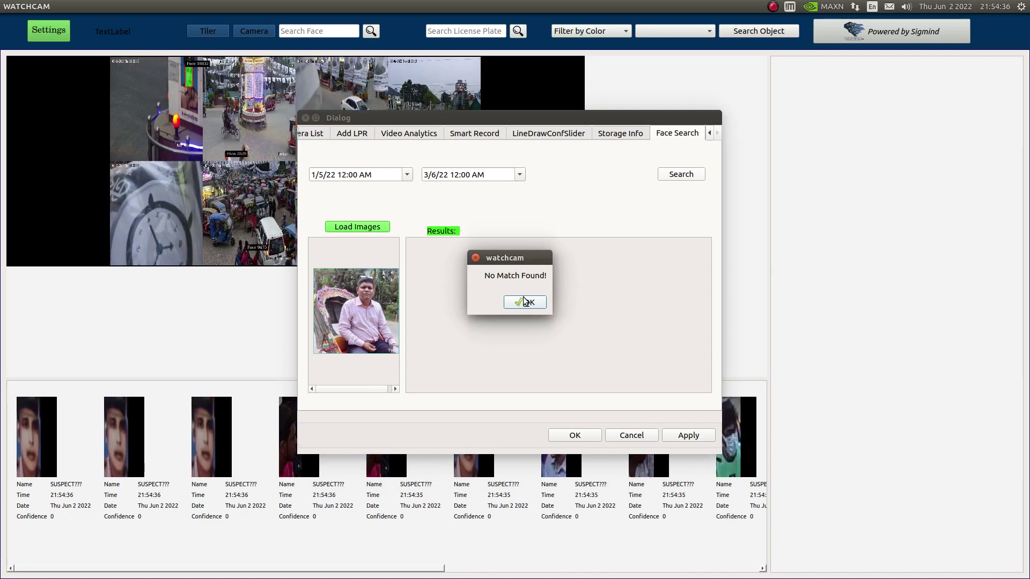
left_click(524, 301)
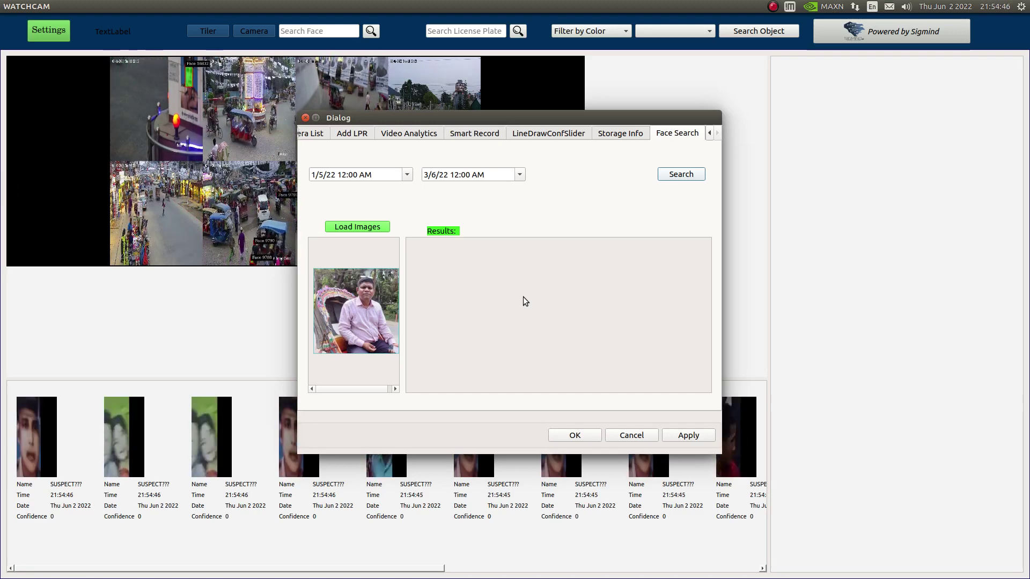
mouse_move(372, 326)
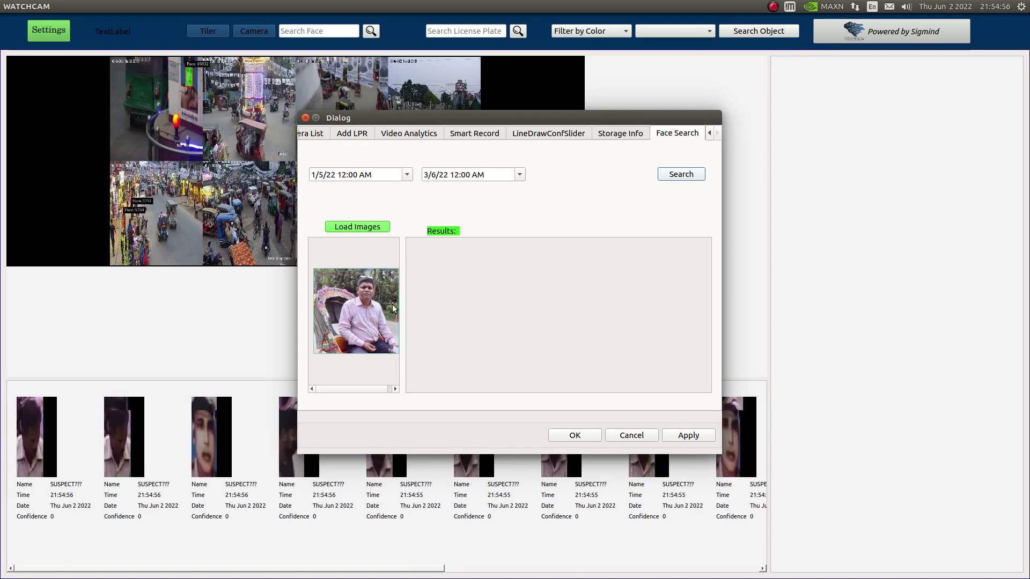
Dismiss the image chooser without loading another picture and try the face search again with the same dates
left_click(349, 226)
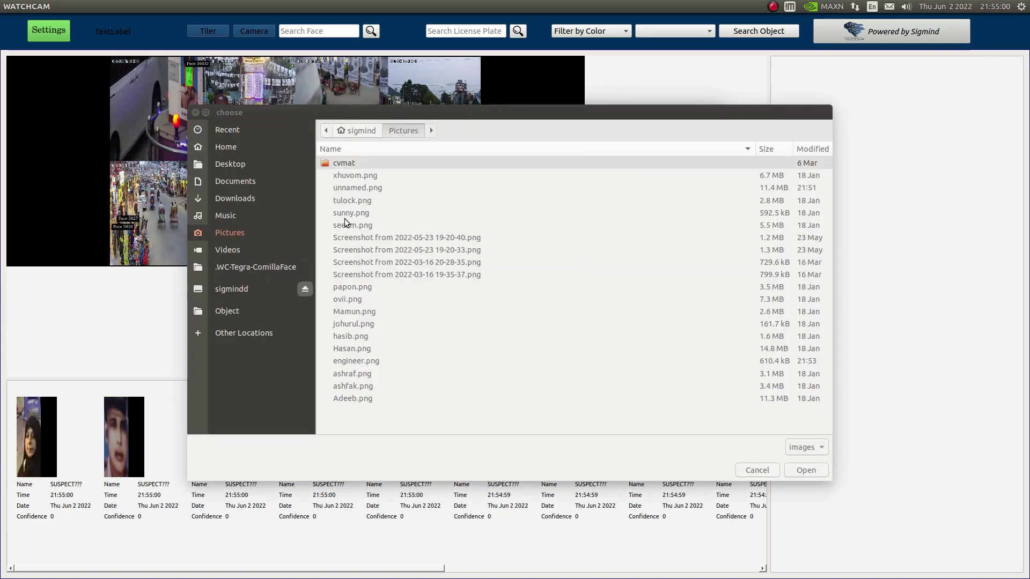
left_click(198, 114)
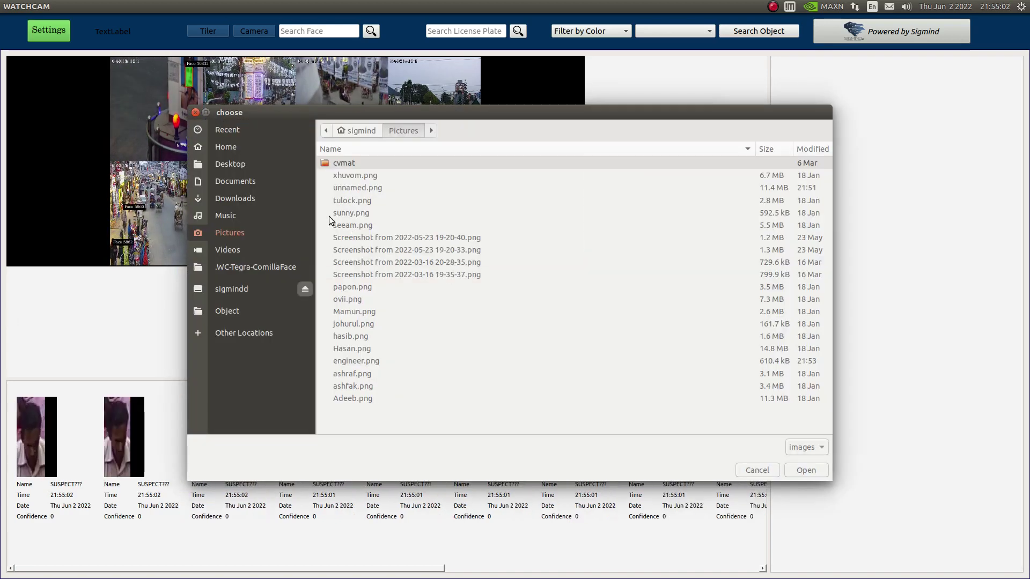
double_click(532, 368)
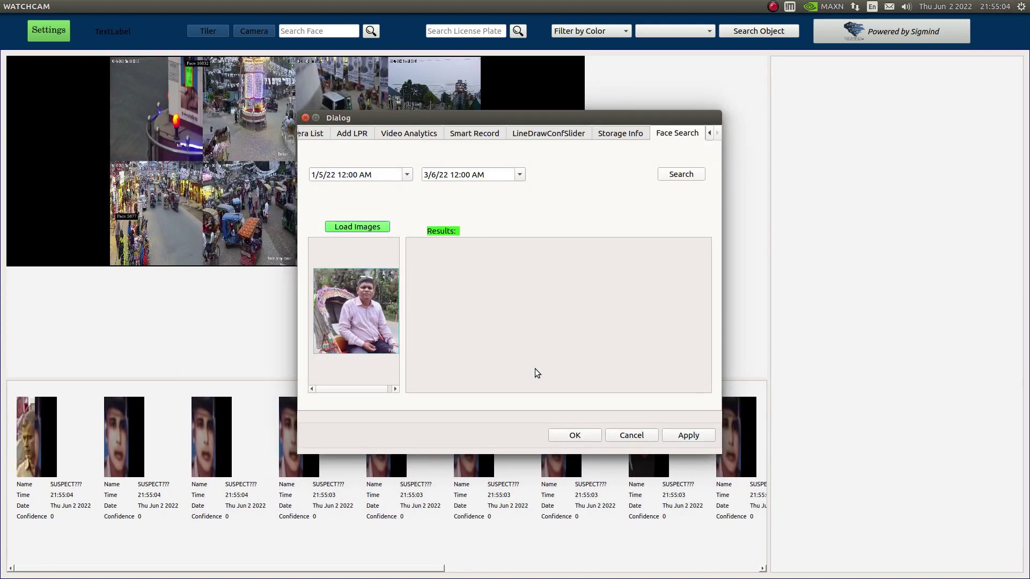
left_click(674, 174)
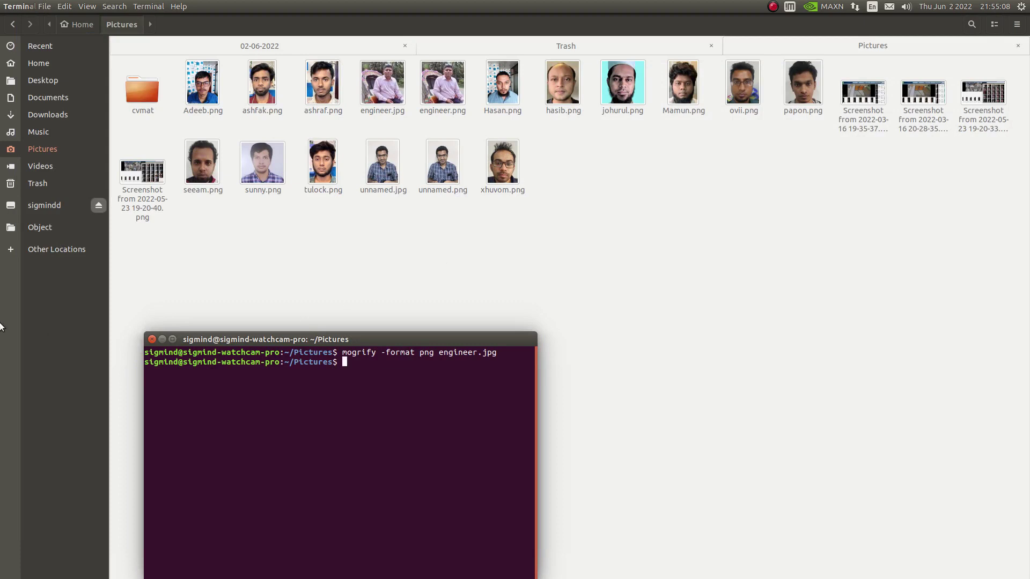
Move the unresponsive WATCHCAM window out of the way and switch to the Pictures folder in Files
mouse_move(1, 391)
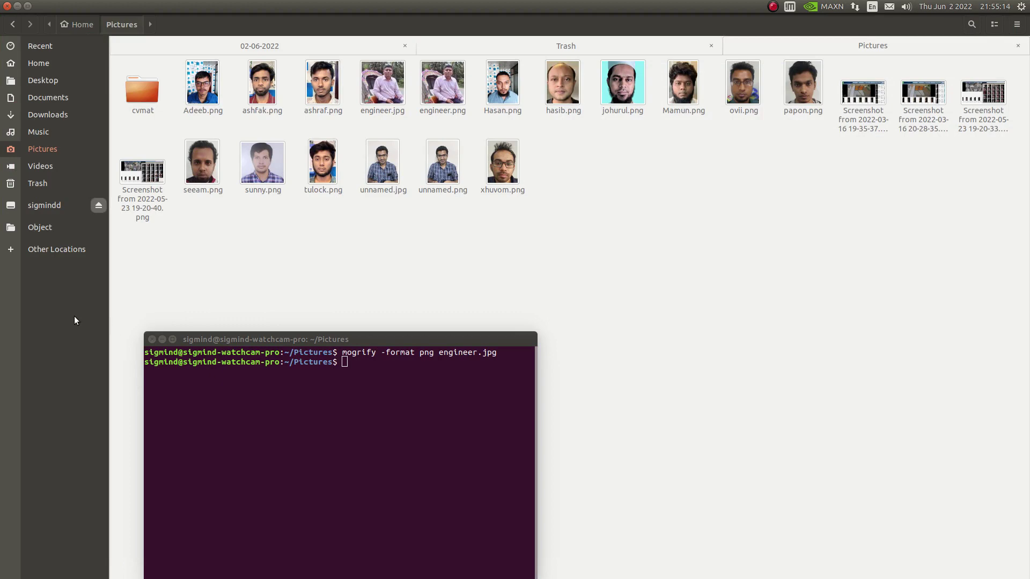
mouse_move(2, 350)
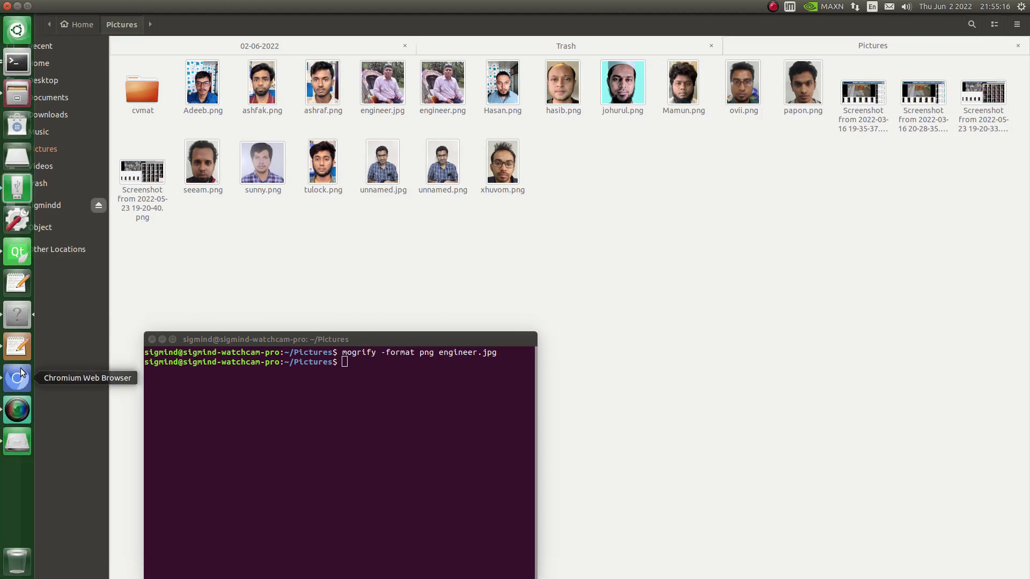
left_click(19, 373)
left_click(545, 149)
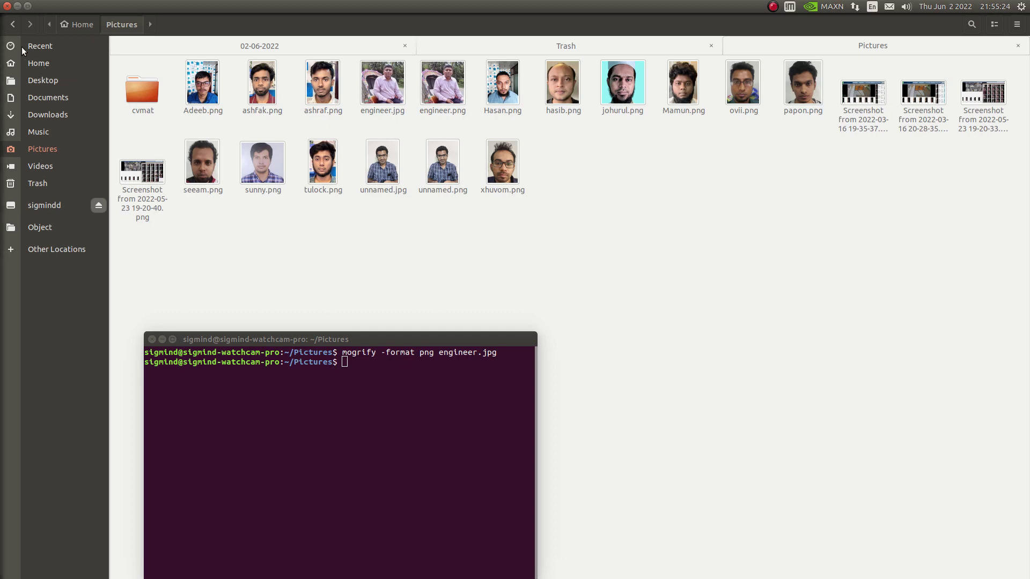
left_click_drag(205, 152, 210, 157)
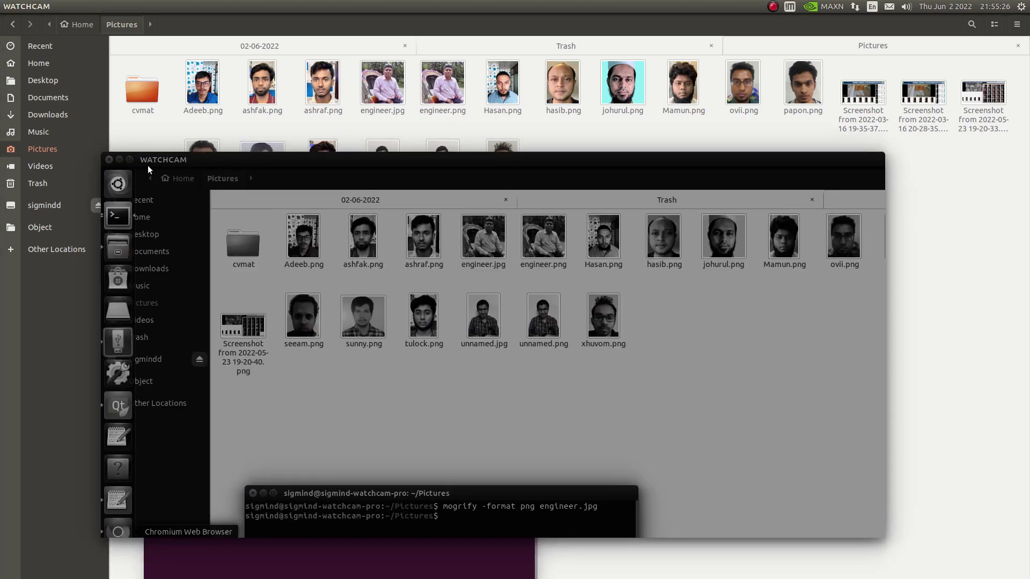
left_click(253, 131)
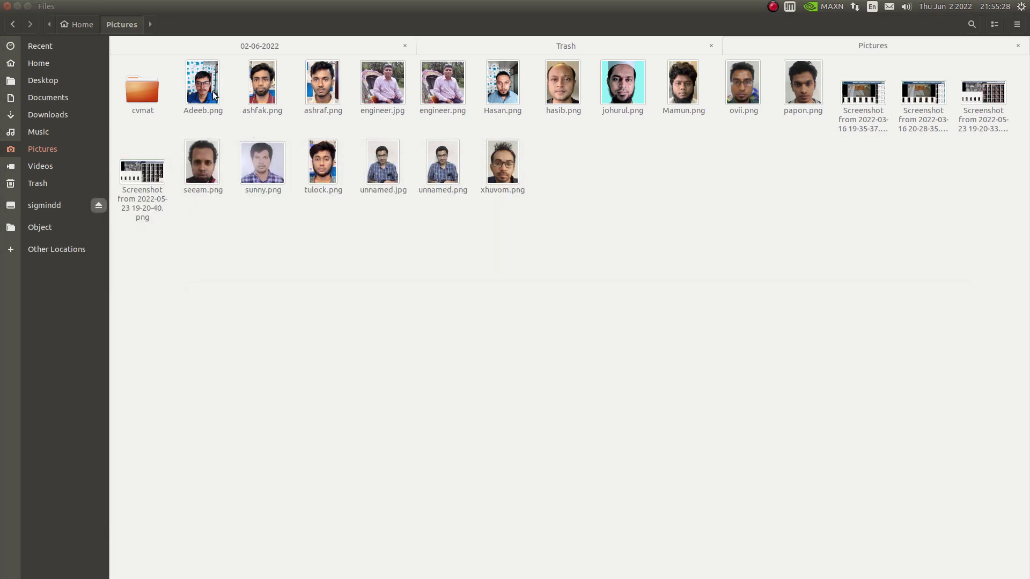
Delete the portrait PNGs from Pictures, keeping the cvmat folder, the engineer and unnamed images and the four screenshots
left_click(213, 102)
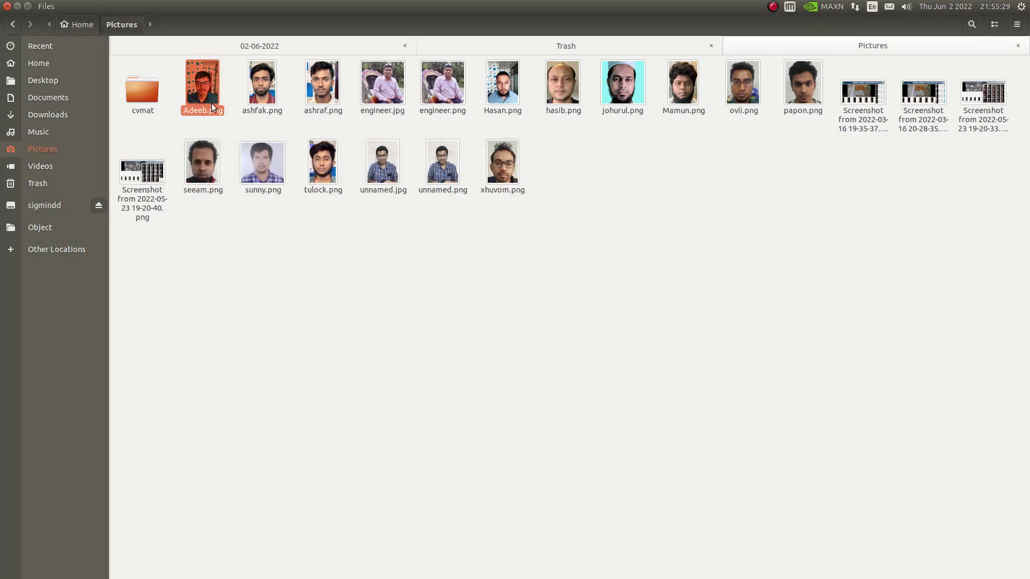
left_click(314, 177, "shift")
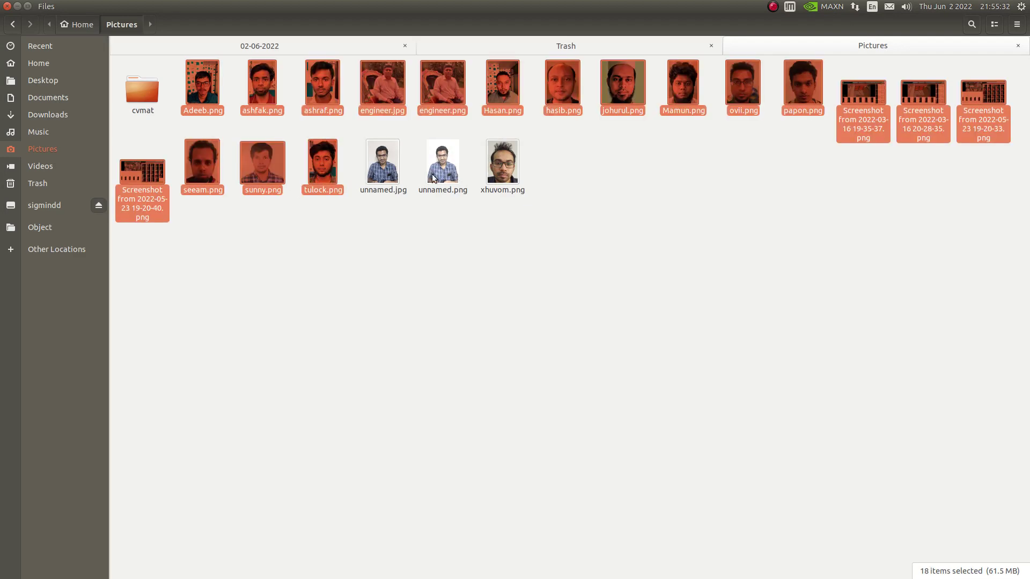
left_click(457, 77, "ctrl")
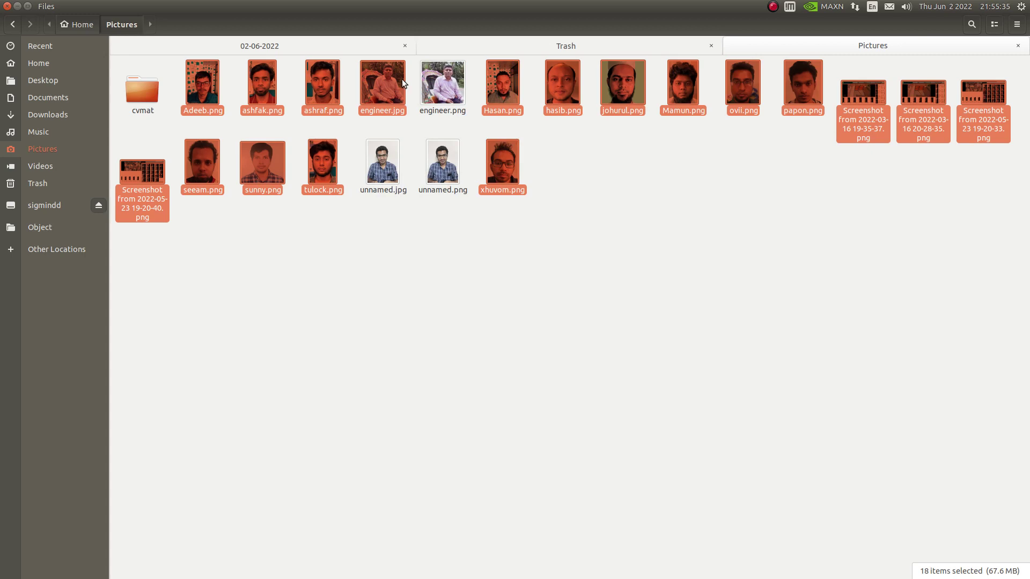
left_click(137, 191, "ctrl")
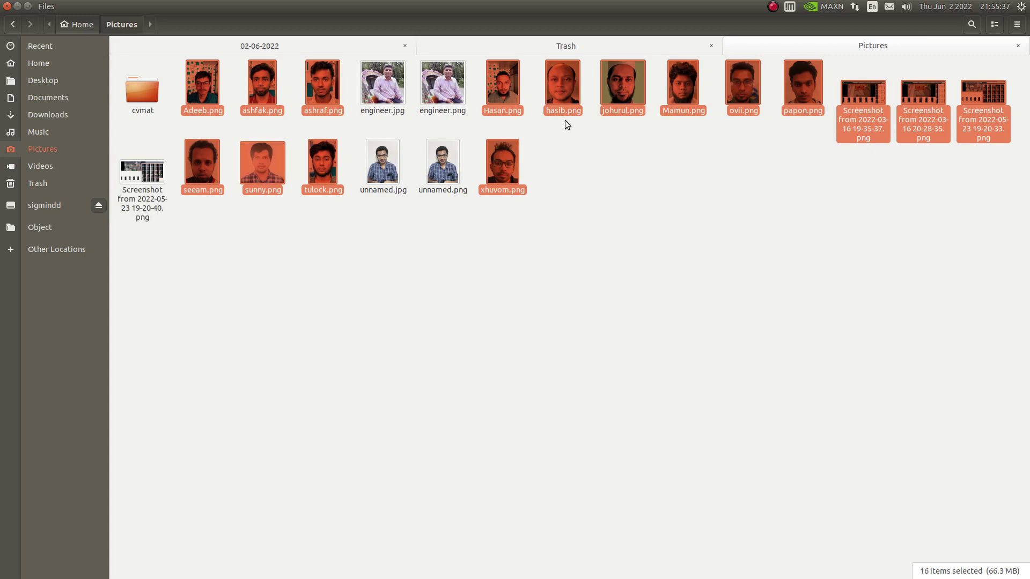
left_click(961, 107, "ctrl")
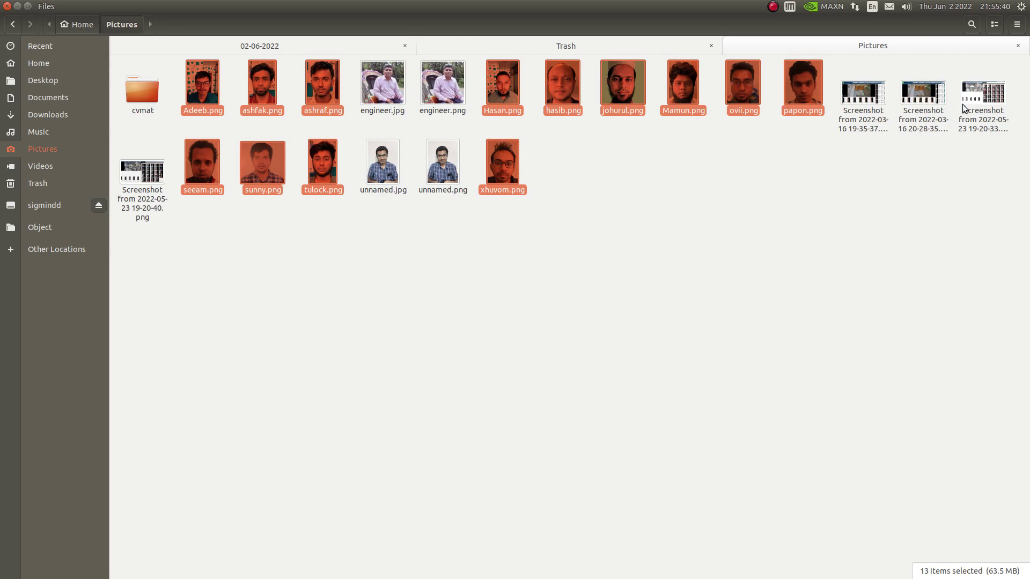
key("Delete")
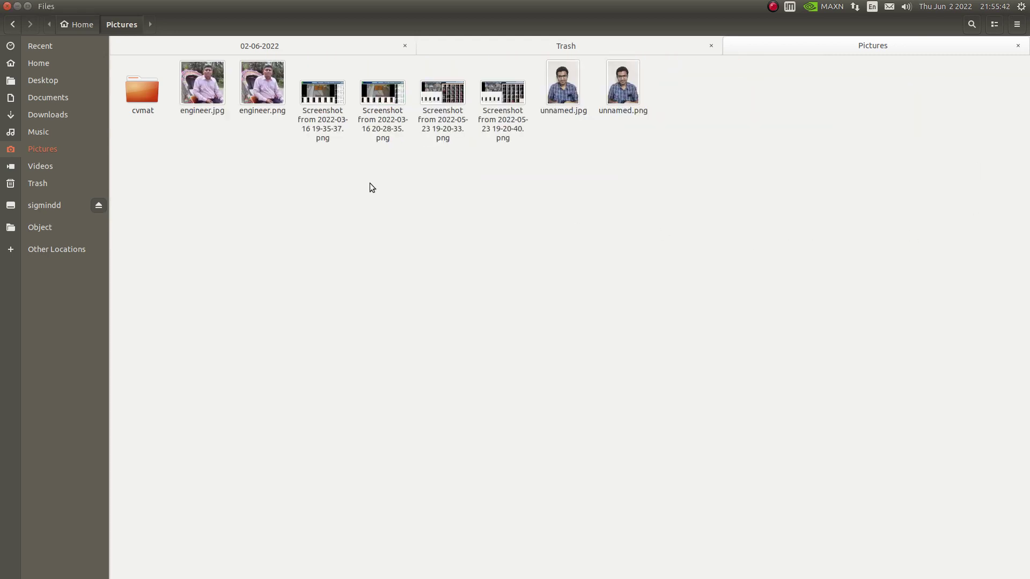
Minimize the Files and terminal windows, then maximize the WATCHCAM window
left_click(54, 65)
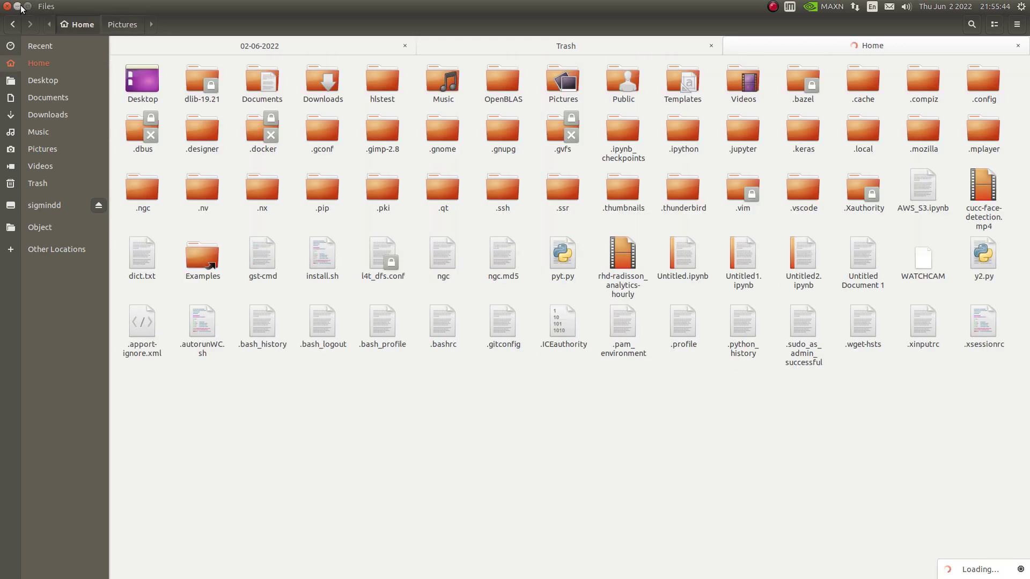
left_click(19, 7)
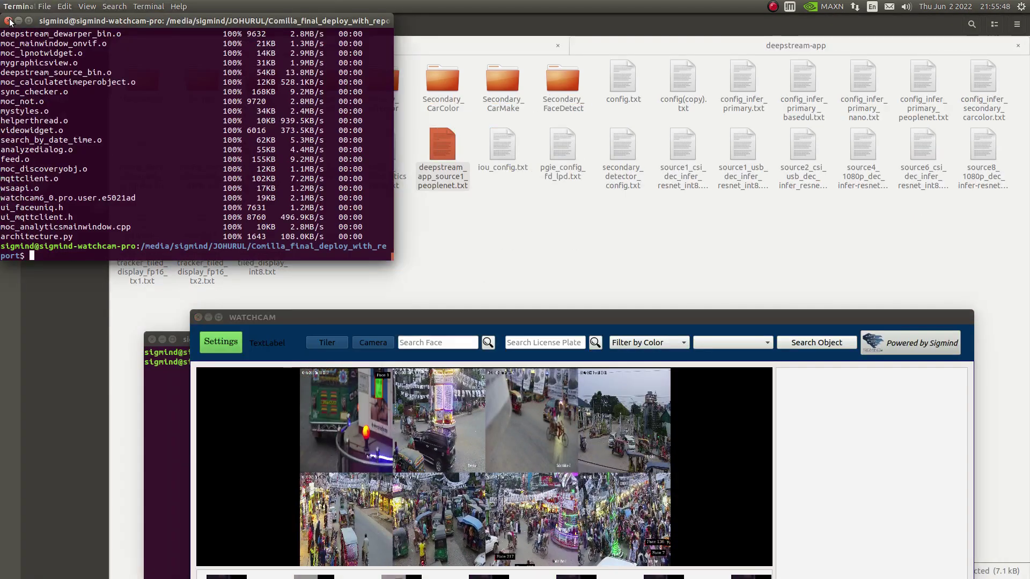
left_click(19, 21)
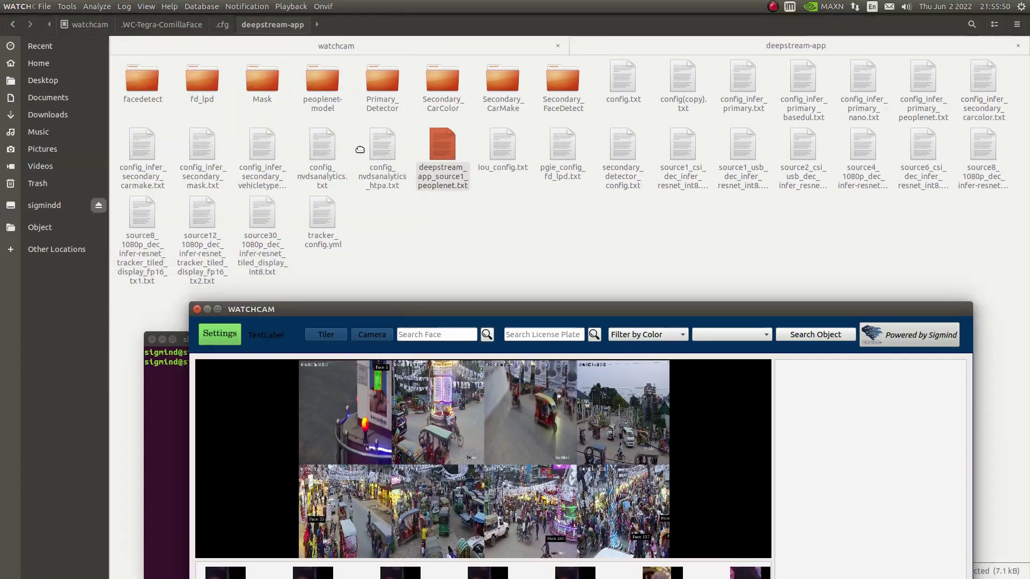
double_click(321, 317)
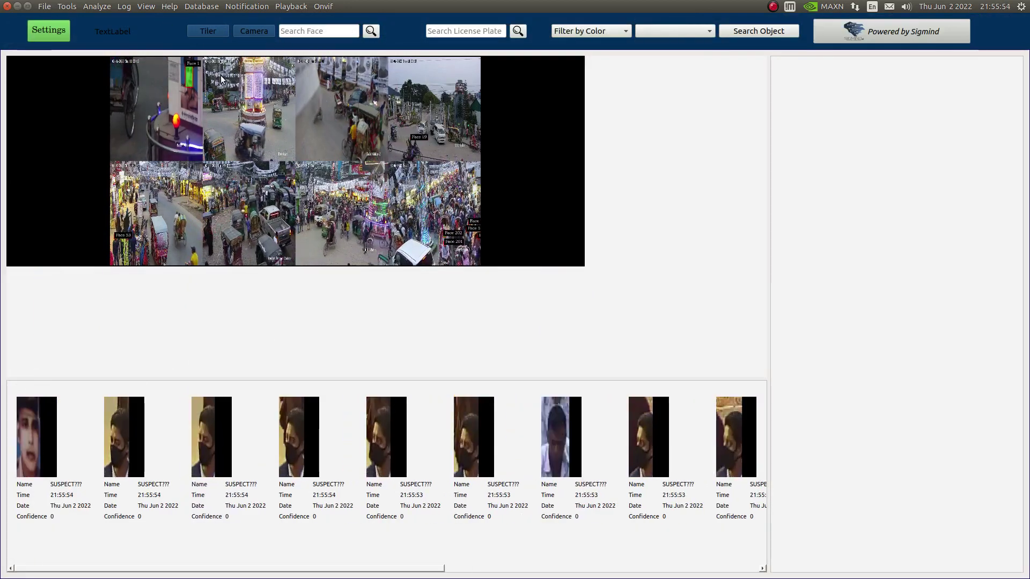
Review the live Unmask Faces tiles in the Tiles window and move that window off most of the camera grid
left_click(204, 33)
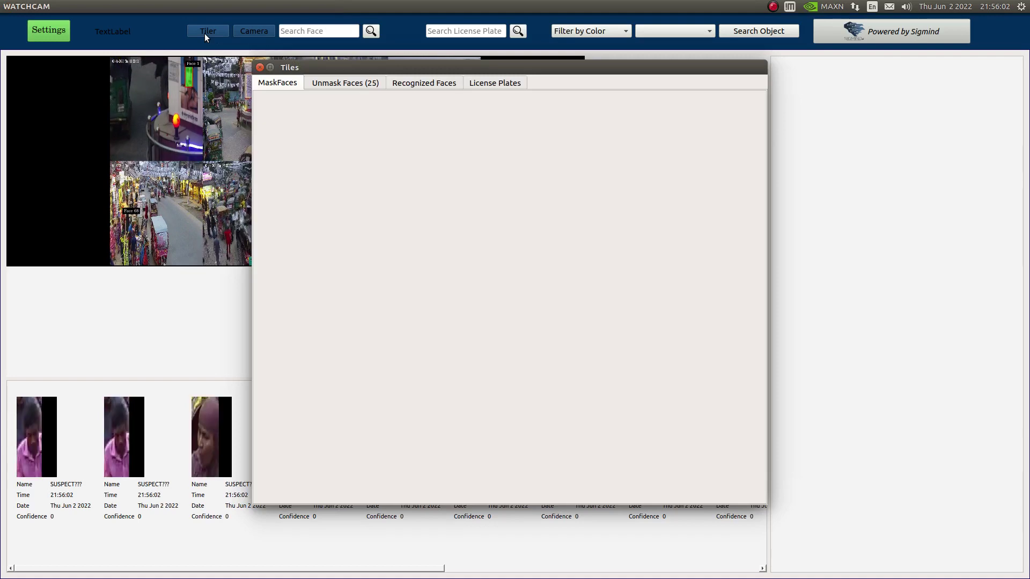
left_click(331, 85)
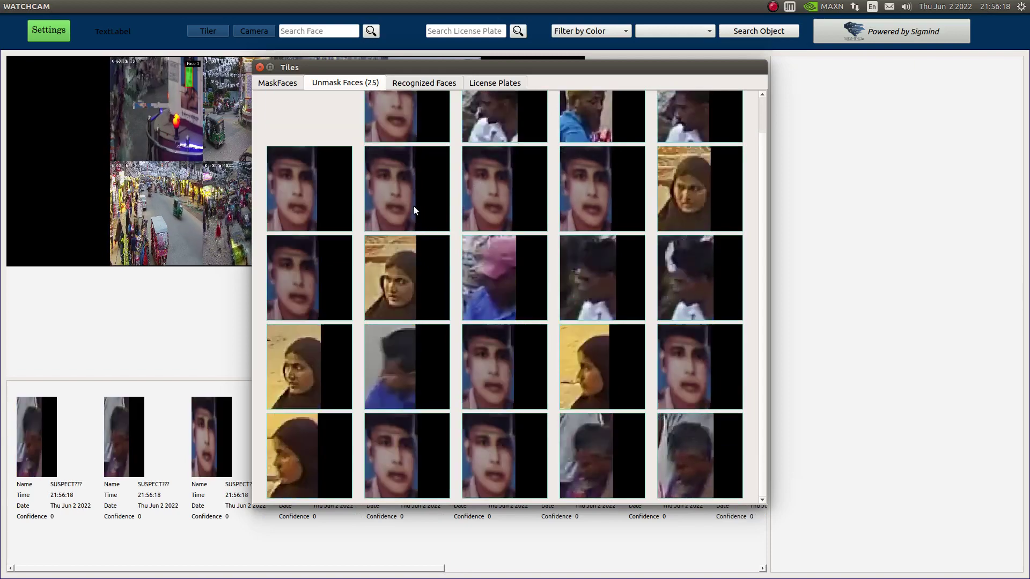
mouse_move(413, 206)
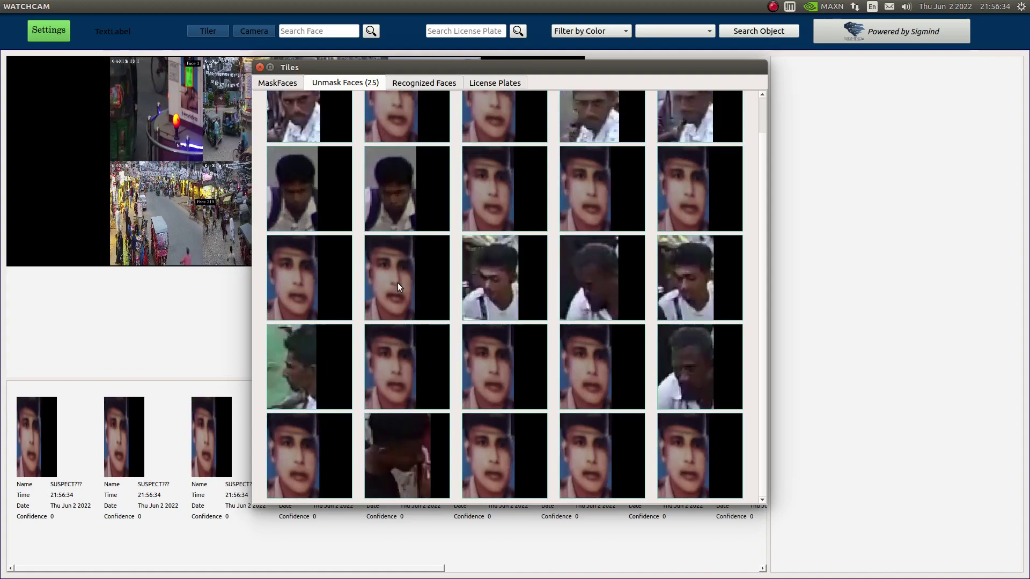
mouse_move(397, 282)
left_click_drag(255, 65, 373, 203)
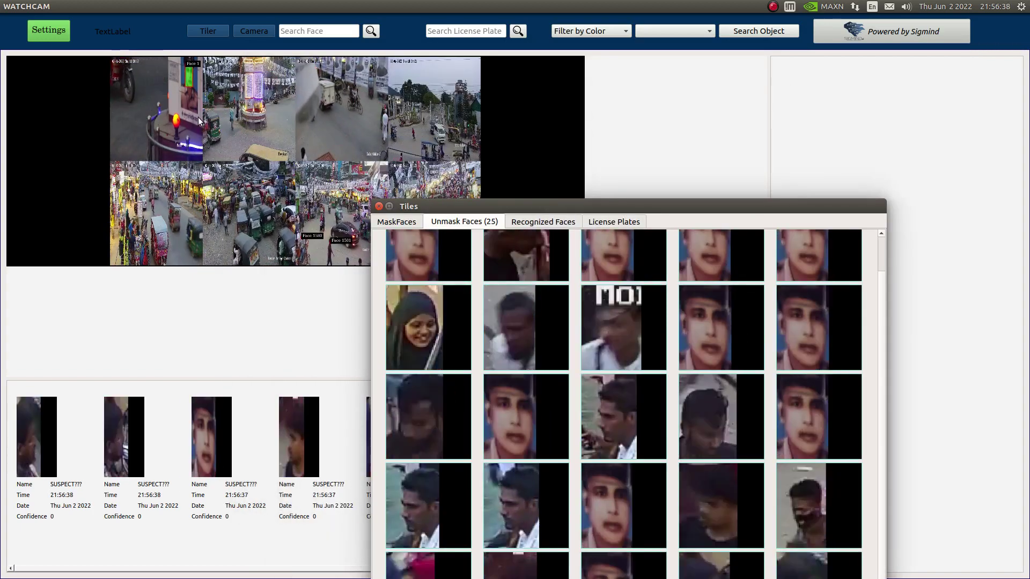
Move the Tiles window clear of the video area and enlarge the Police Line camera feed showing the portrait poster
double_click(186, 102)
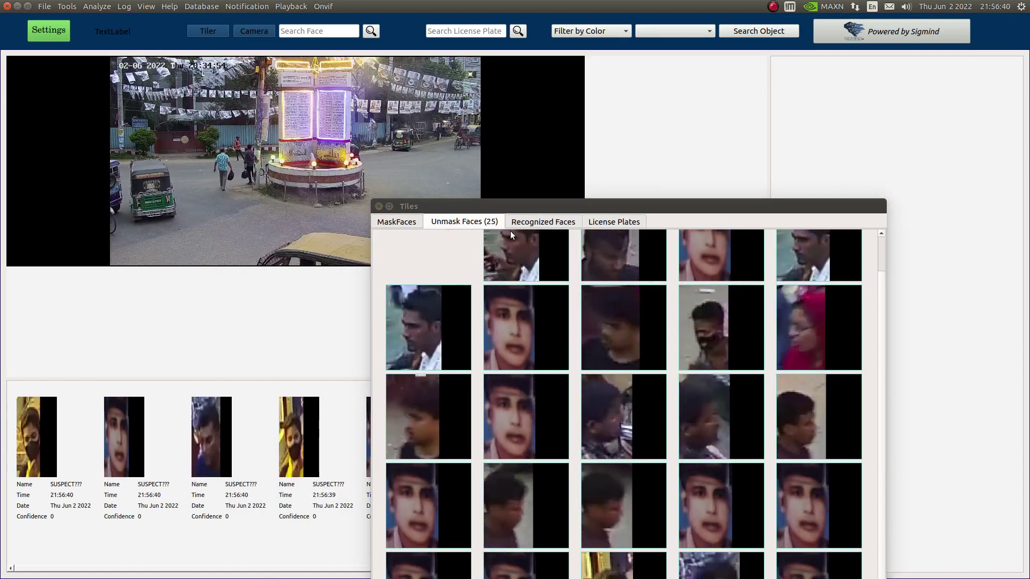
left_click_drag(510, 207, 601, 285)
double_click(369, 181)
double_click(185, 137)
Search the installed applications for "ch" and launch the Chromium web browser
mouse_move(18, 4)
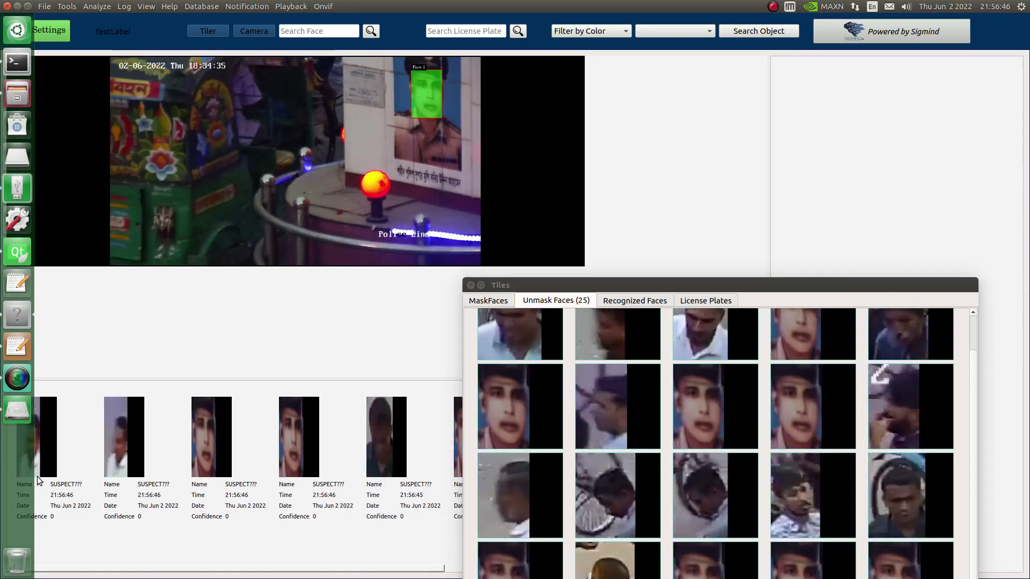
left_click(17, 24)
key("super")
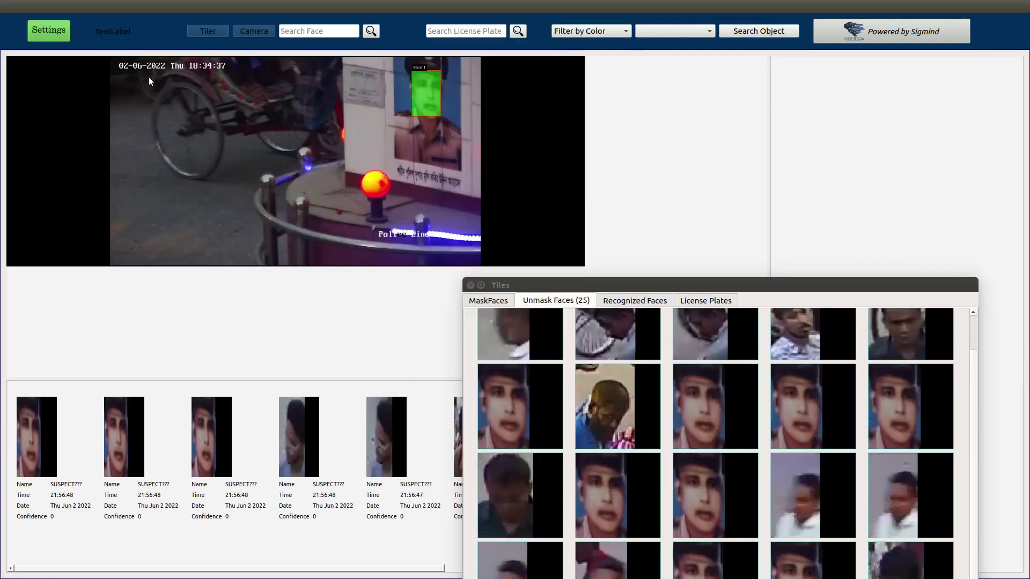
key("super")
type("ch")
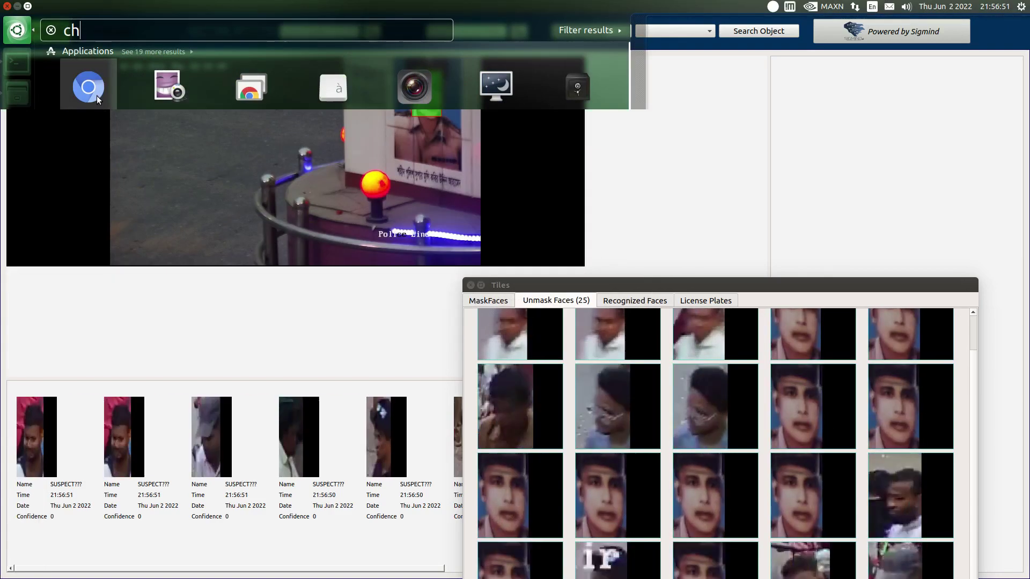
left_click(97, 95)
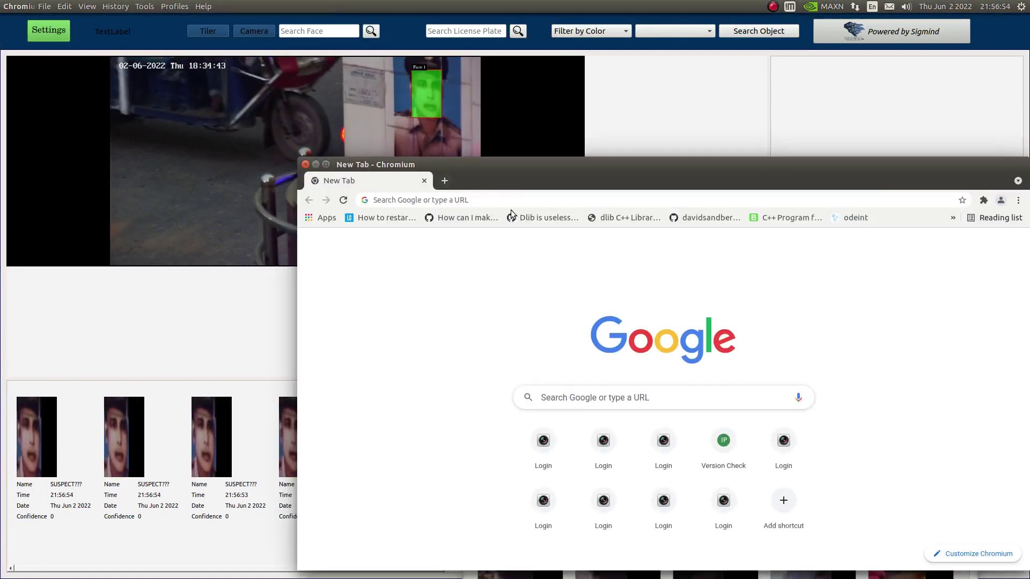
Open the camera page 192.168.10.22/doc/page/preview.asp from the browsing history and sign in with the admin username and account password
left_click(1017, 201)
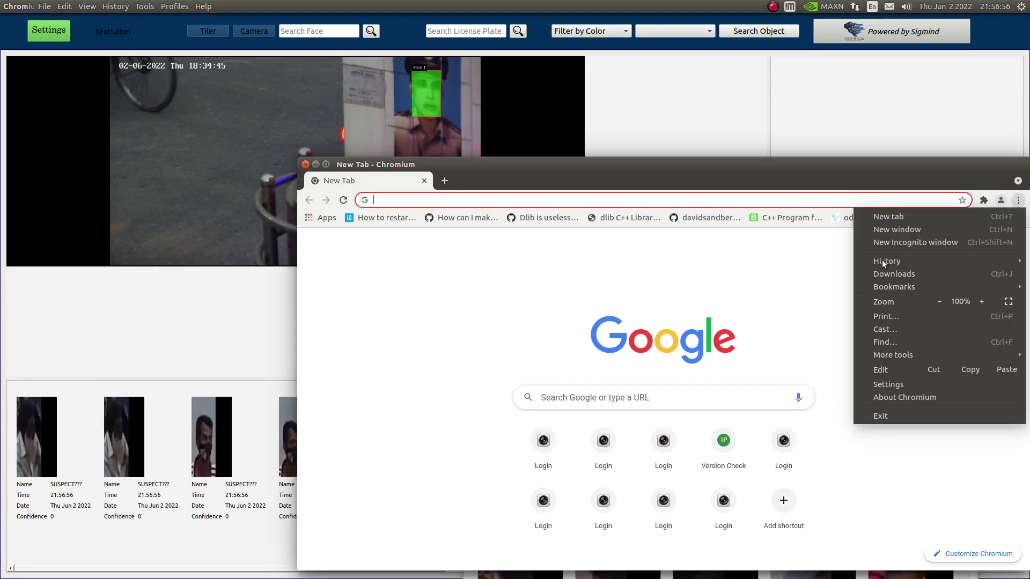
mouse_move(882, 262)
left_click(750, 293)
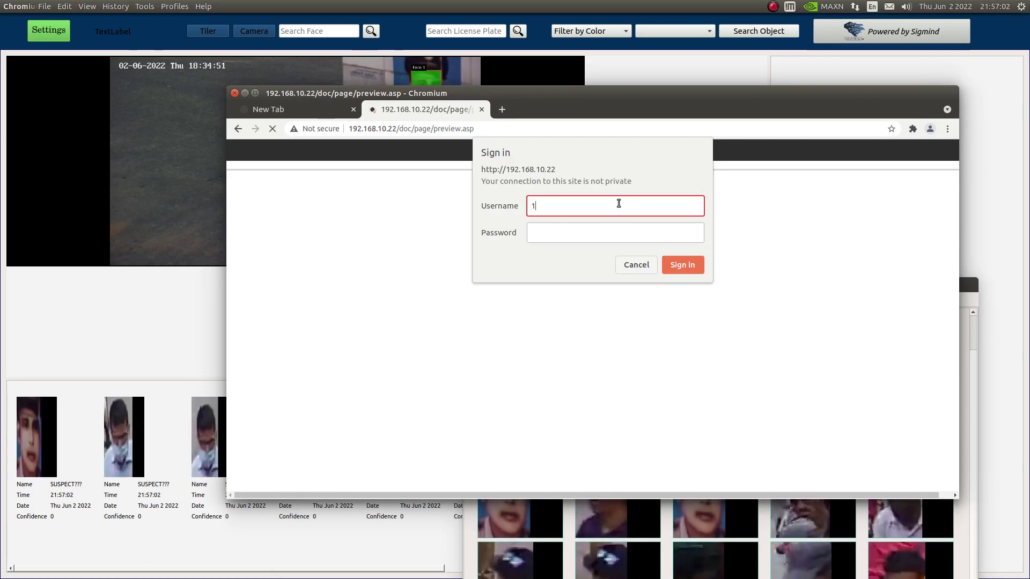
type("admin")
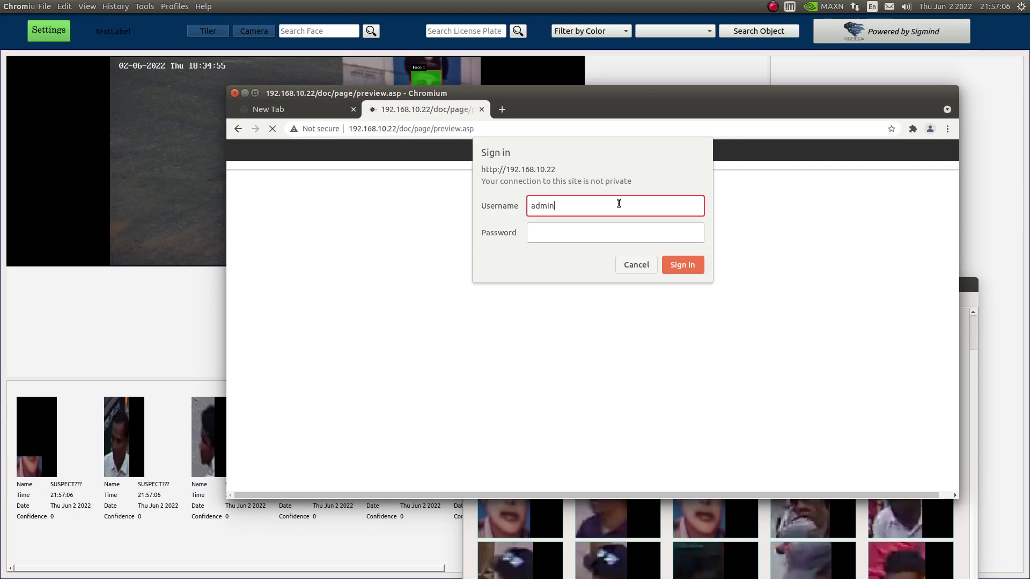
key("Tab")
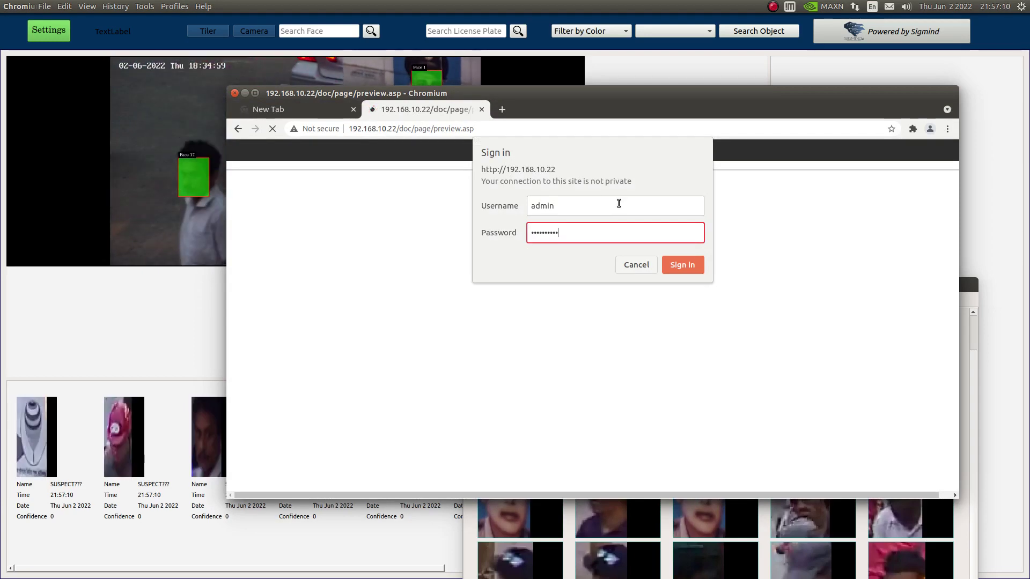
key("Return")
Move the browser window below the feed, dismiss the plug-in note and return to the camera's Live View page
left_click_drag(538, 211, 274, 188)
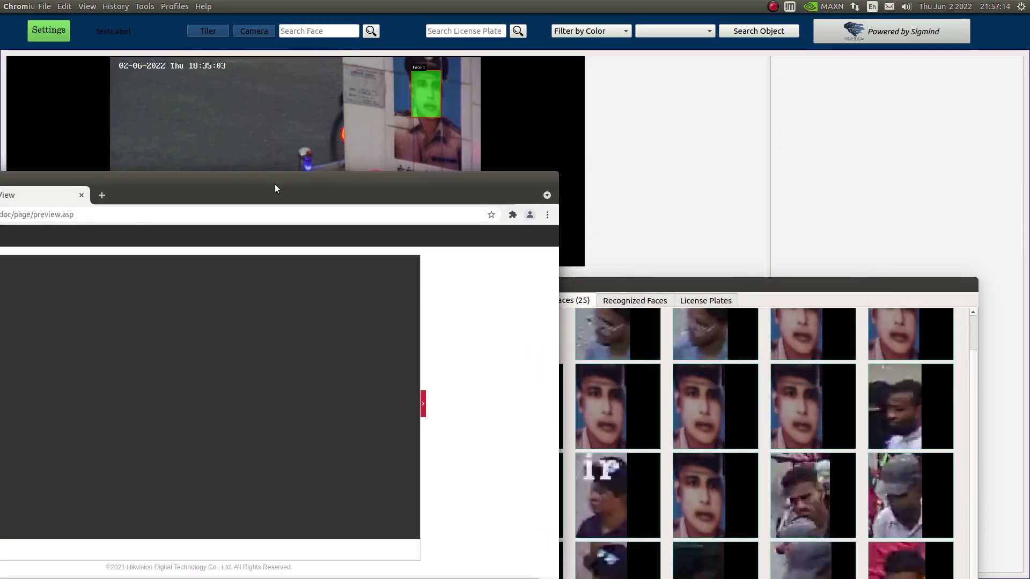
left_click_drag(521, 190, 502, 178)
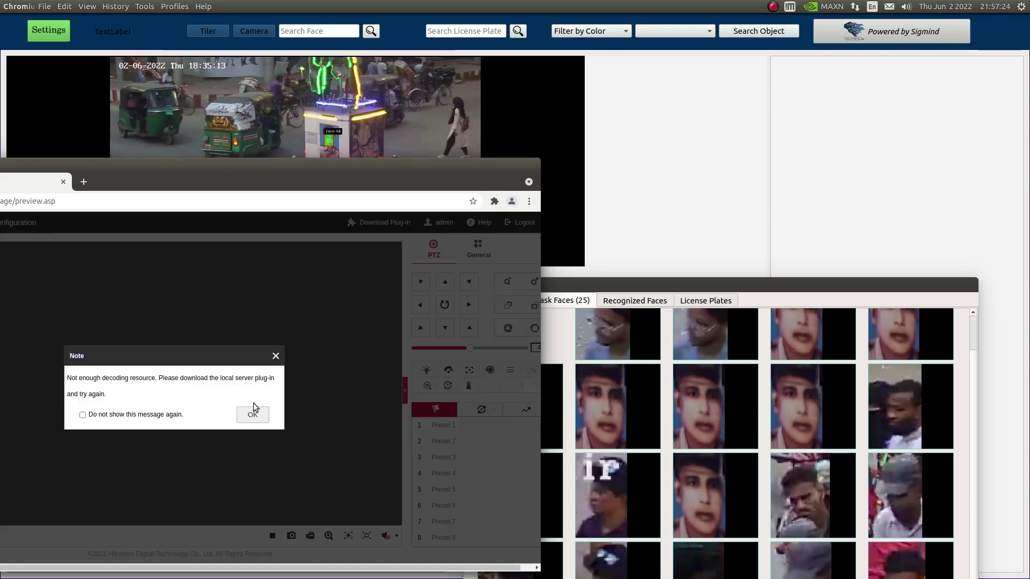
left_click(603, 167)
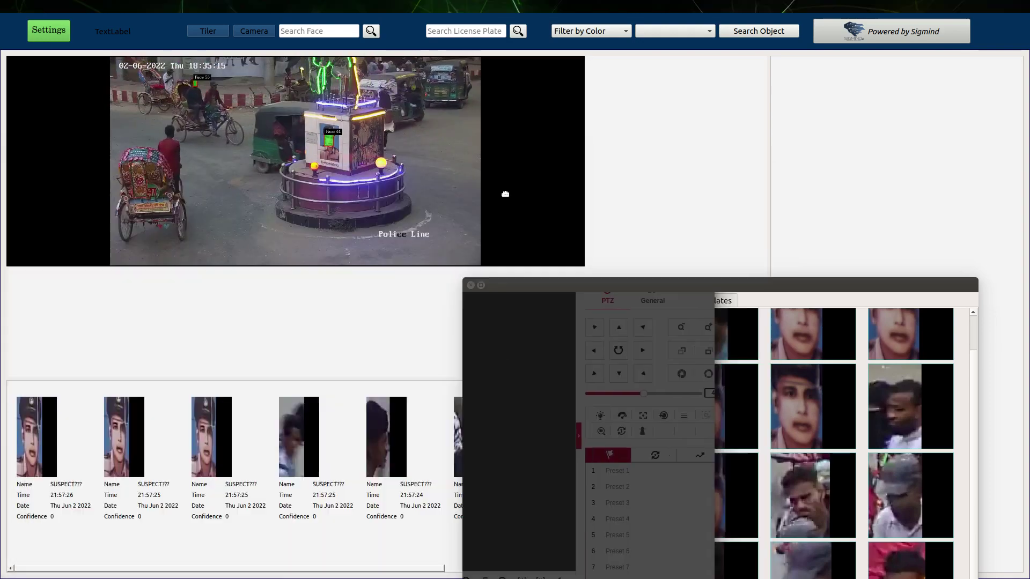
left_click_drag(505, 194, 504, 193)
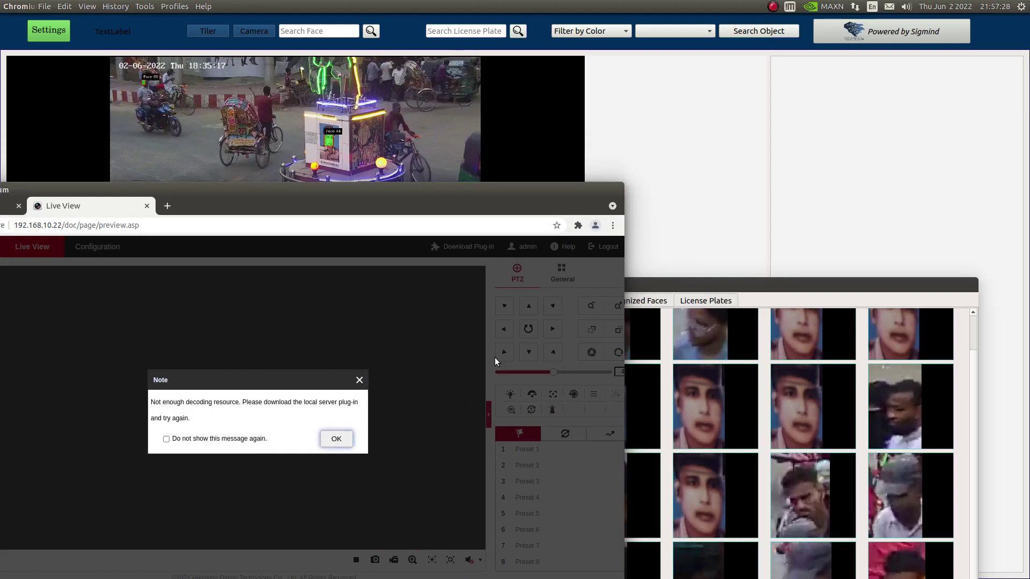
left_click(336, 438)
left_click(124, 207)
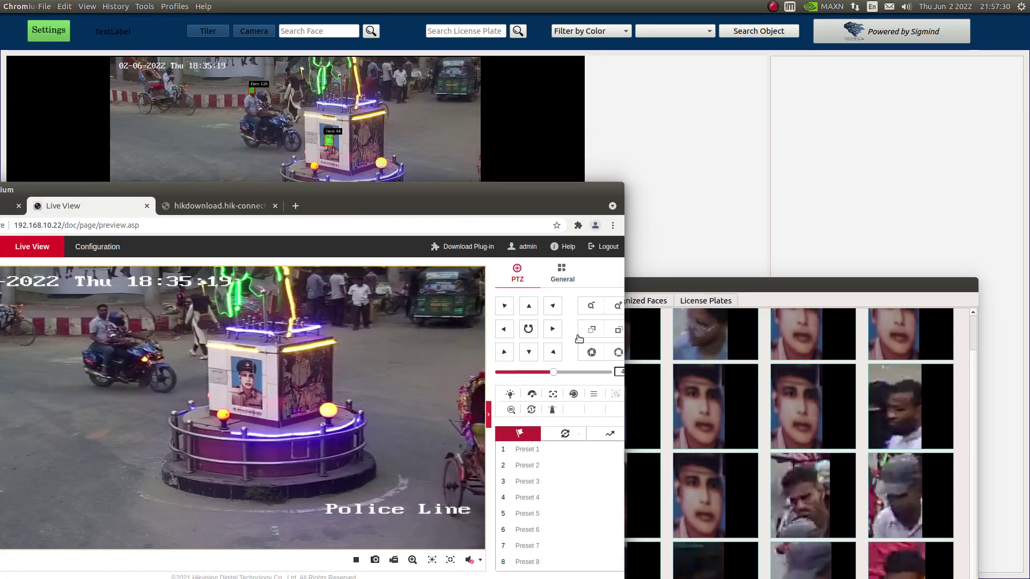
Pan the Police Line camera to the right and zoom it out to a wide view of the junction, and close the browser
left_click(552, 329)
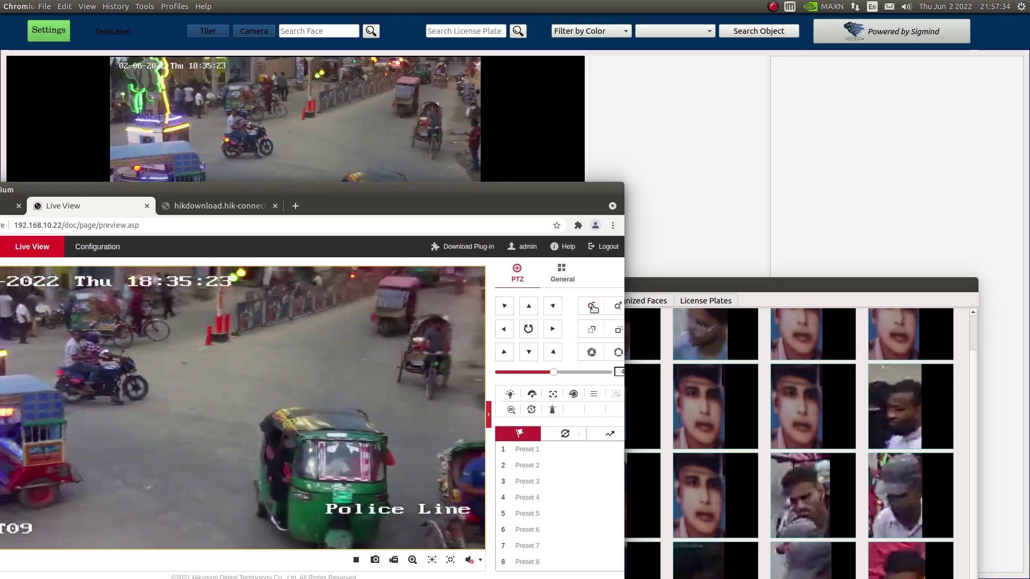
left_click_drag(269, 186, 471, 118)
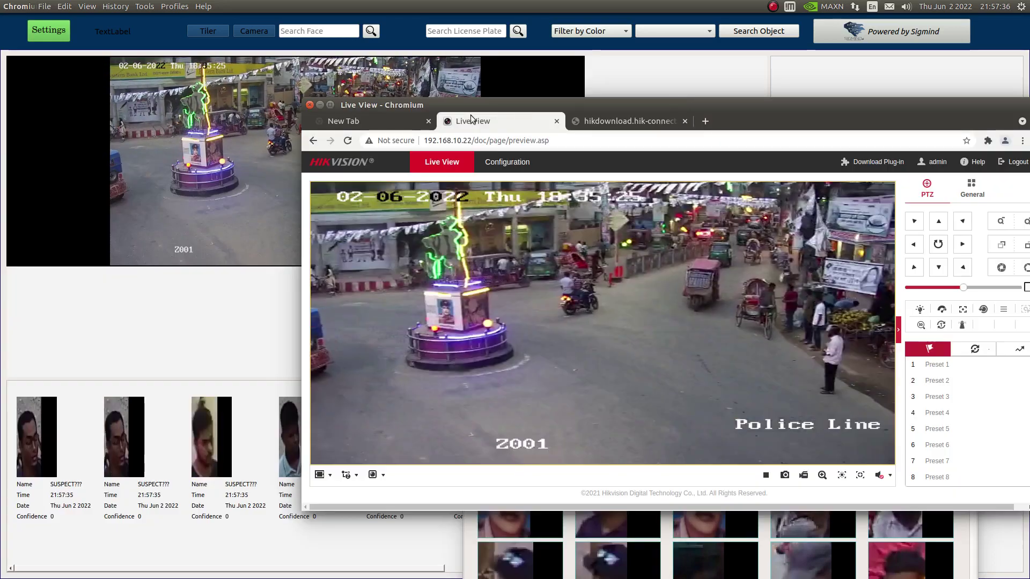
key("alt+F4")
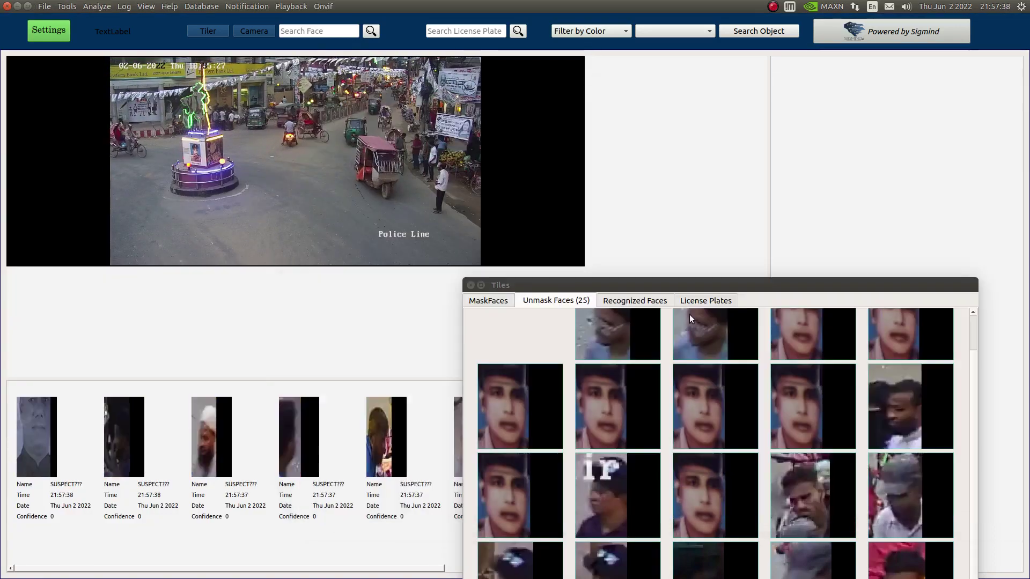
Examine the camera number and capture time of several Unmask Faces tiles and close the Tiles window
left_click_drag(692, 288, 437, 130)
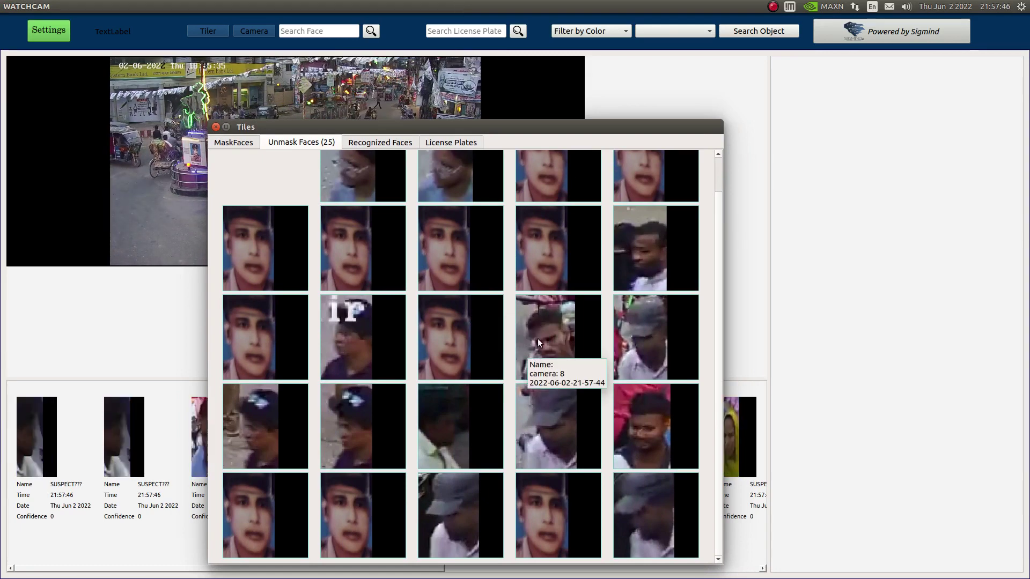
mouse_move(390, 344)
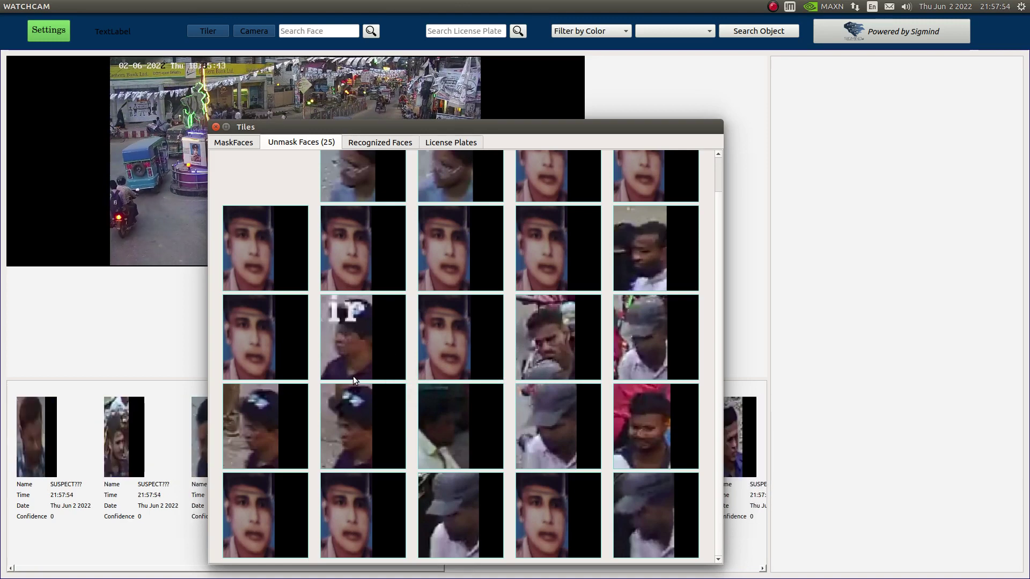
left_click_drag(372, 122, 378, 111)
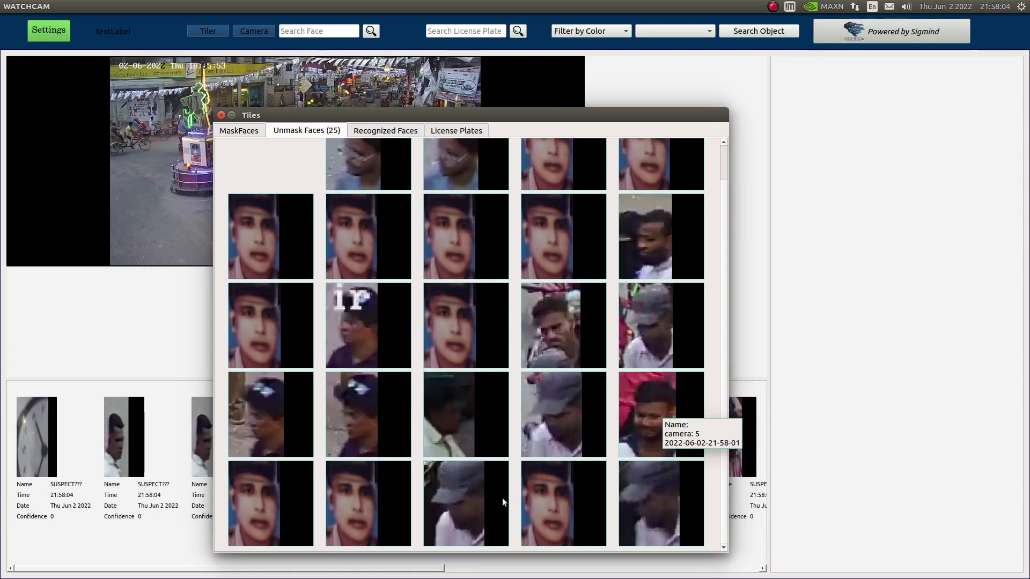
mouse_move(352, 507)
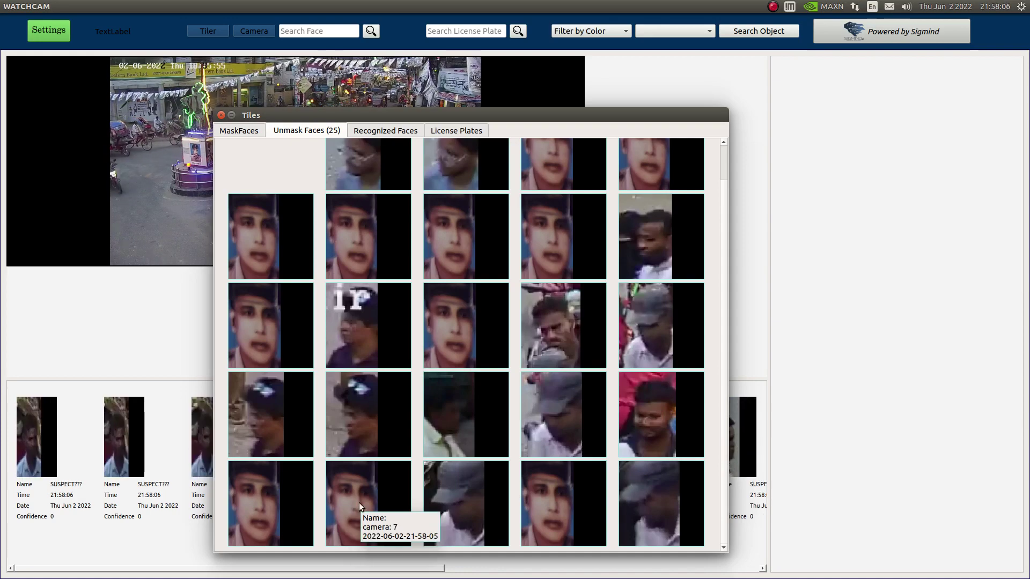
left_click(221, 115)
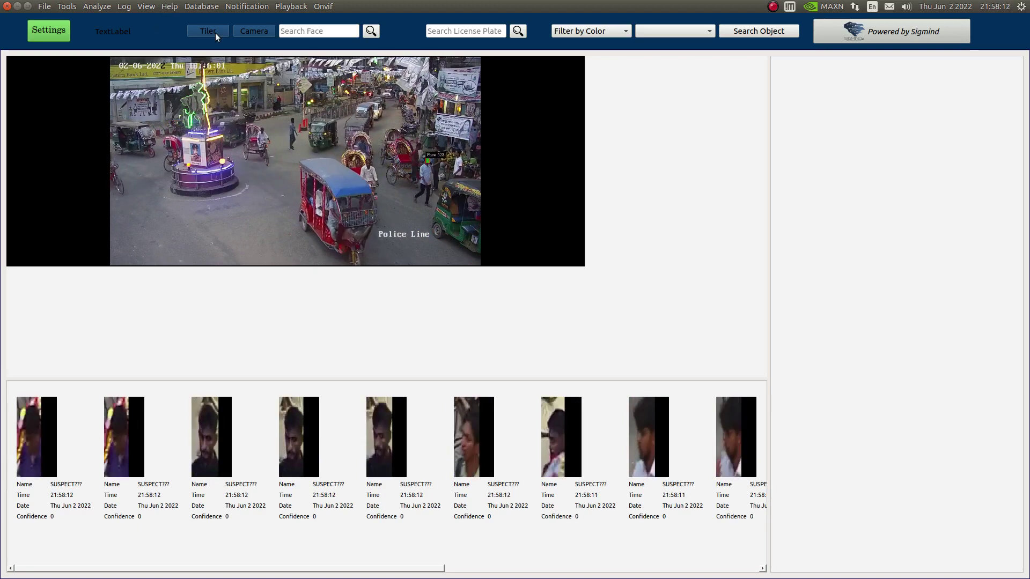
Open the WATCHCAM settings at the Face Detection options and move the dialog over the main window
left_click(46, 34)
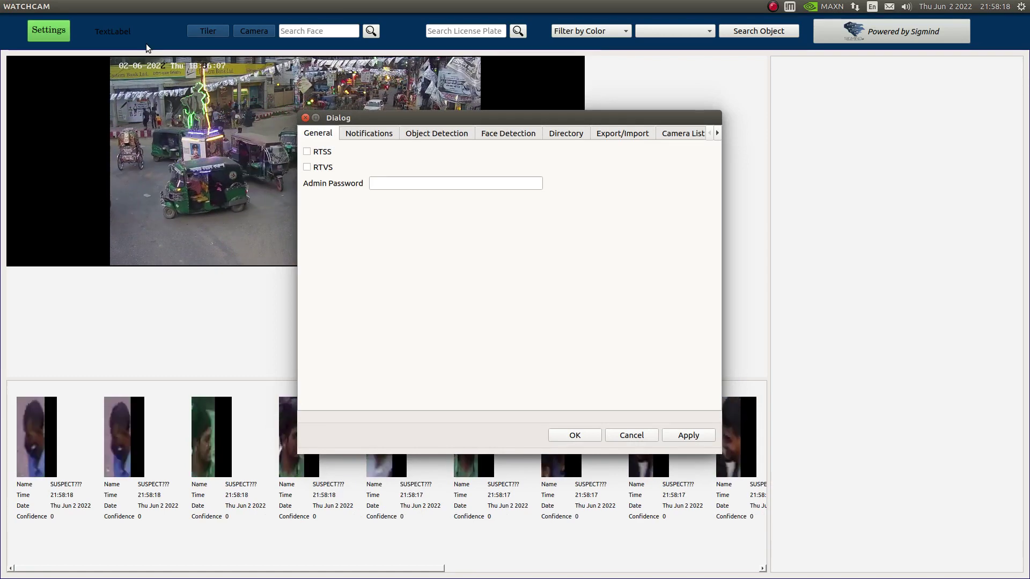
left_click(716, 132)
left_click(716, 132)
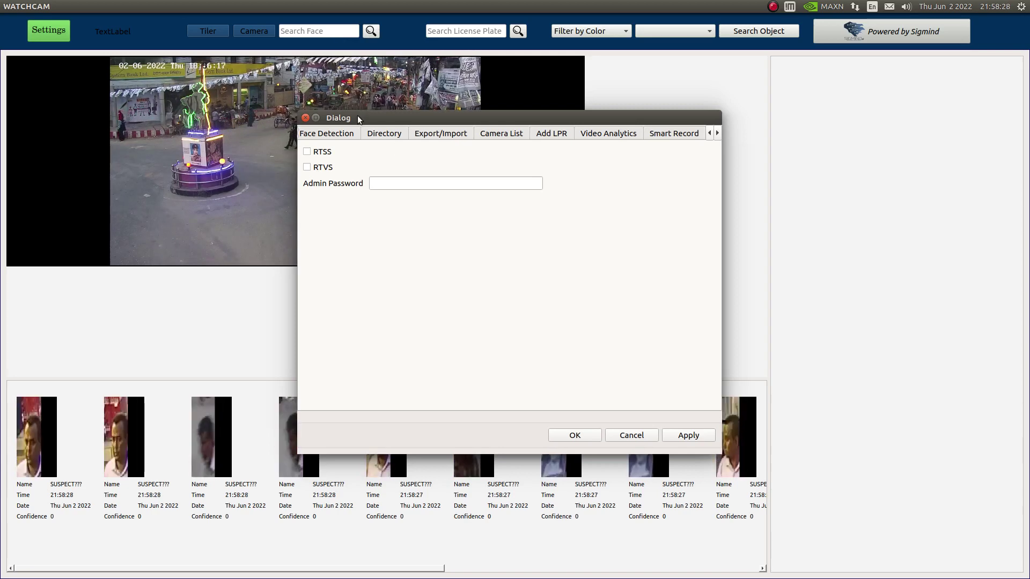
left_click(346, 134)
left_click_drag(378, 121, 303, 139)
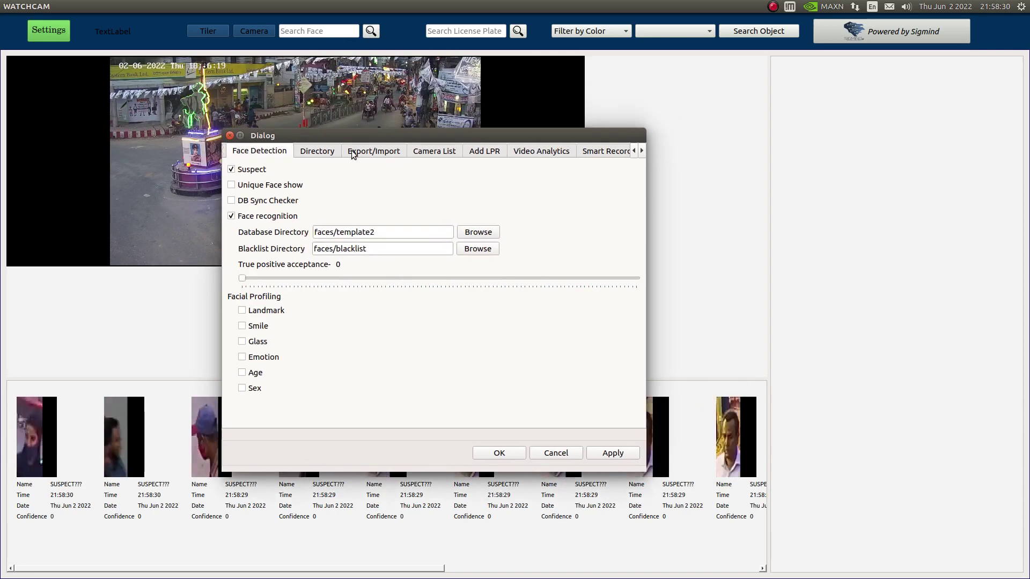
Look through the Camera List, Add LPR and Smart Record settings and open the Face Search page
left_click(425, 153)
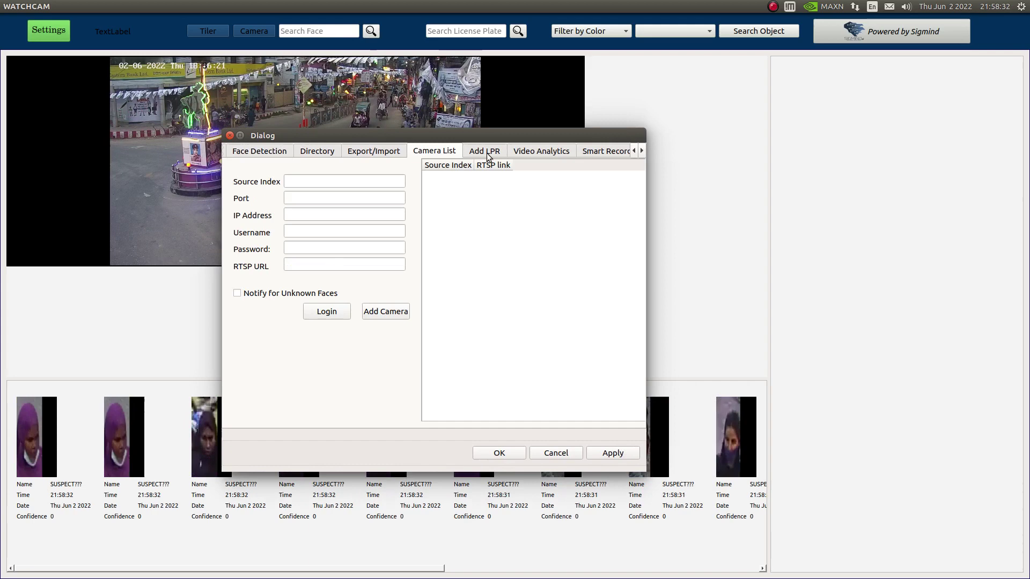
left_click(486, 153)
left_click(615, 153)
left_click(640, 151)
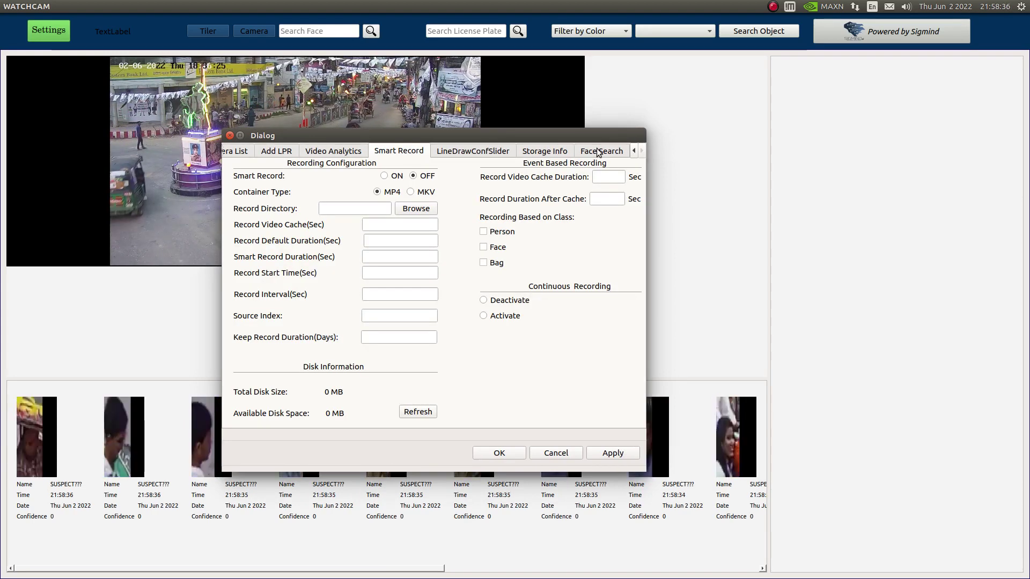
left_click(599, 152)
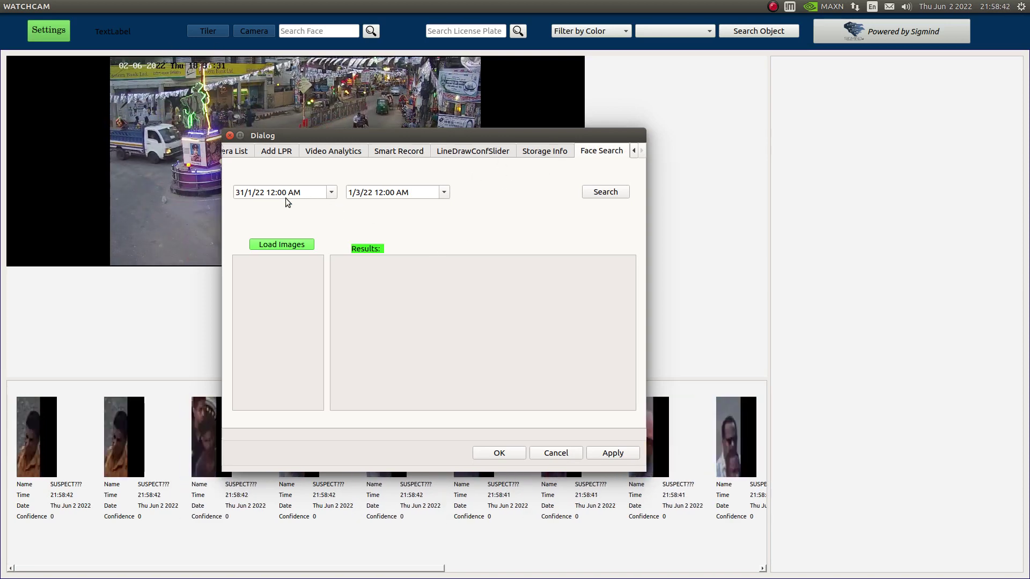
Load unnamed.png from the Pictures folder as the query image for the face search
left_click(331, 192)
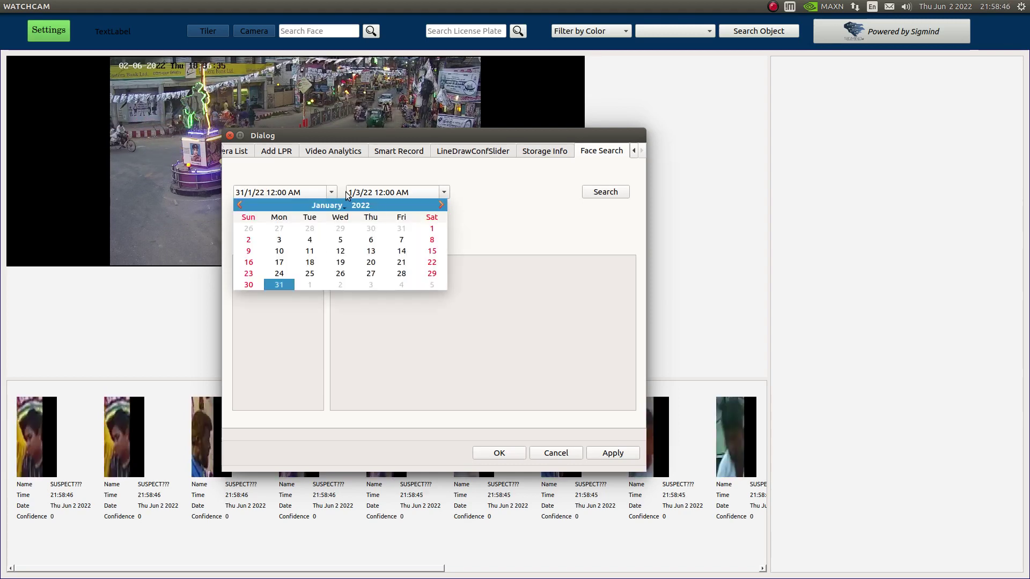
left_click(510, 204)
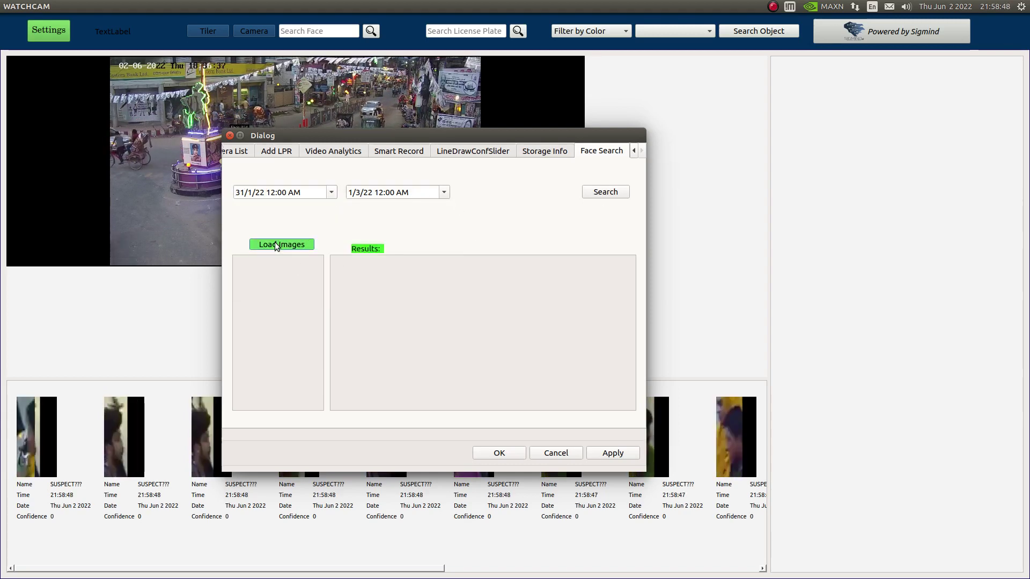
left_click(328, 262)
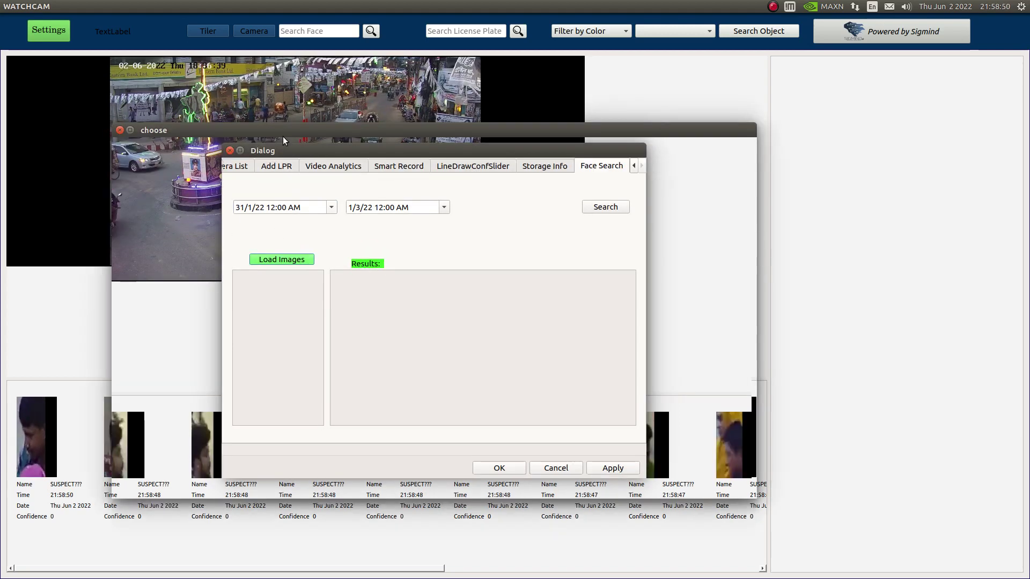
left_click(291, 127)
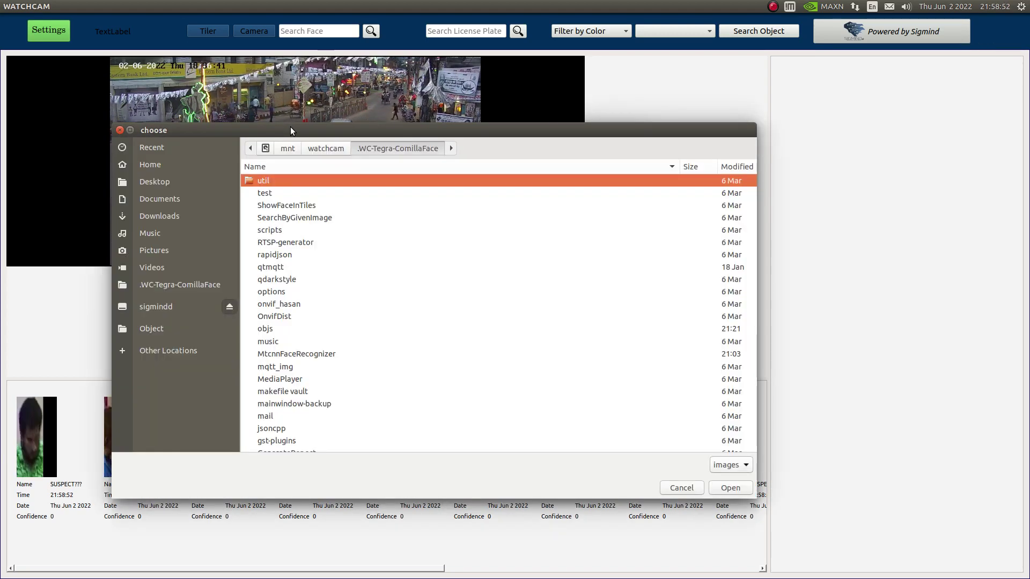
left_click(191, 251)
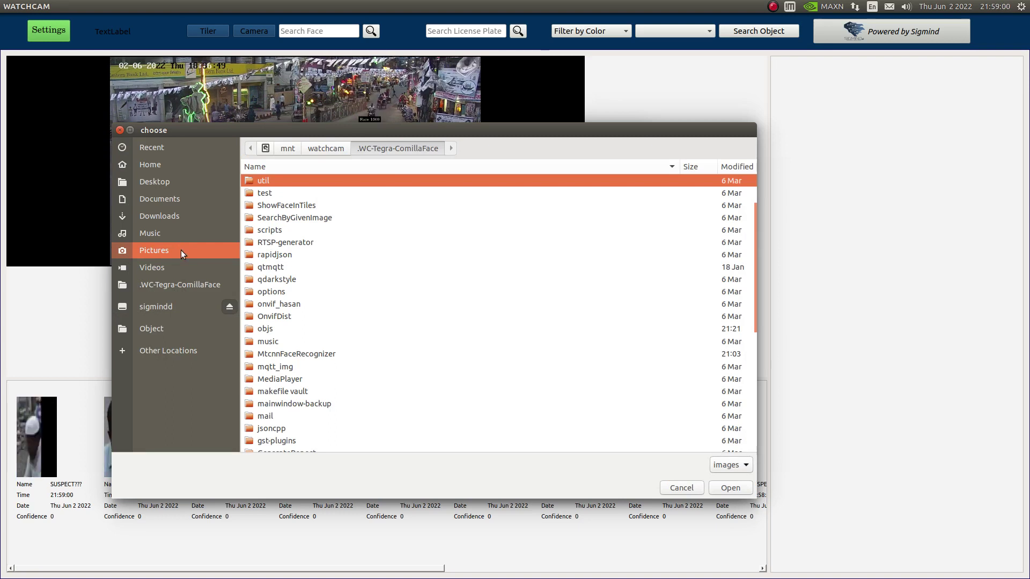
left_click(170, 217)
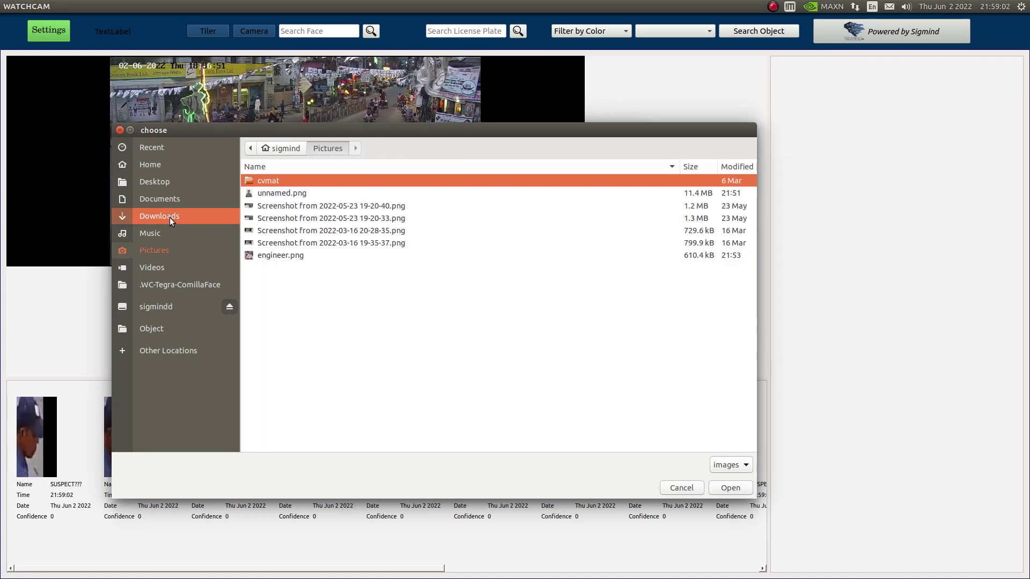
left_click(279, 193)
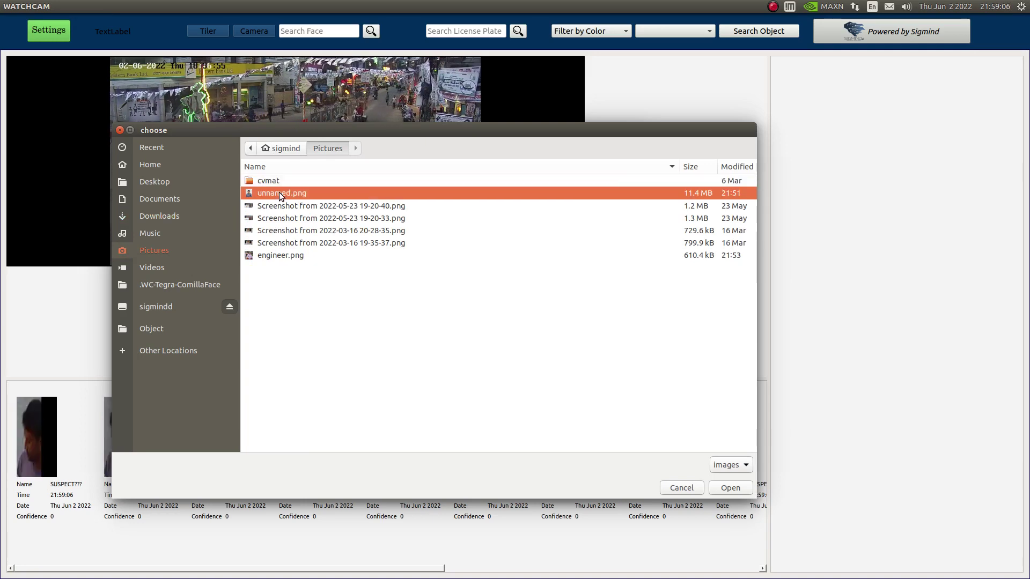
key("Return")
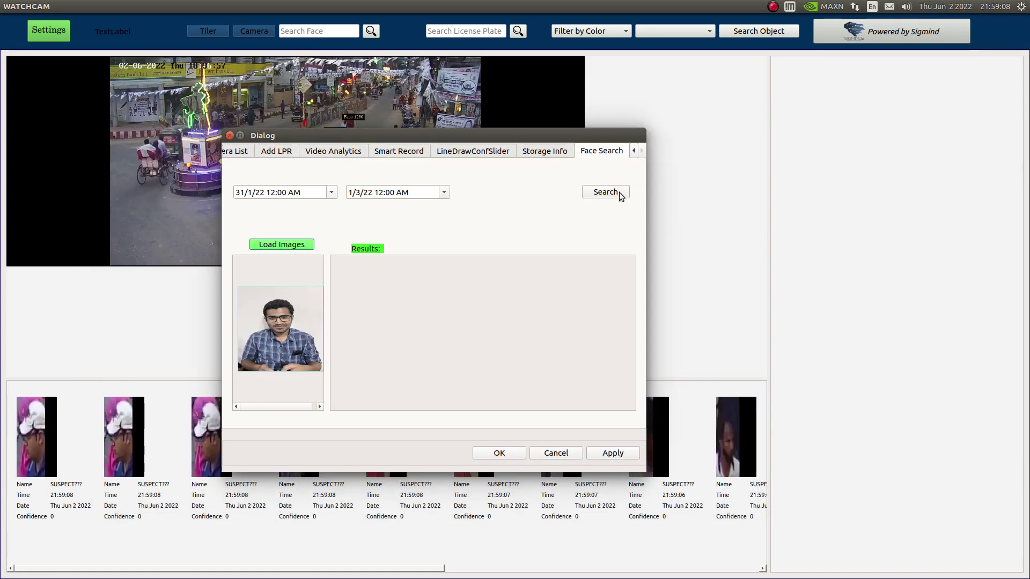
Search for the loaded face between 31/1/22 and 1/3/22, and change the range's end date to 4/3/22
left_click(605, 192)
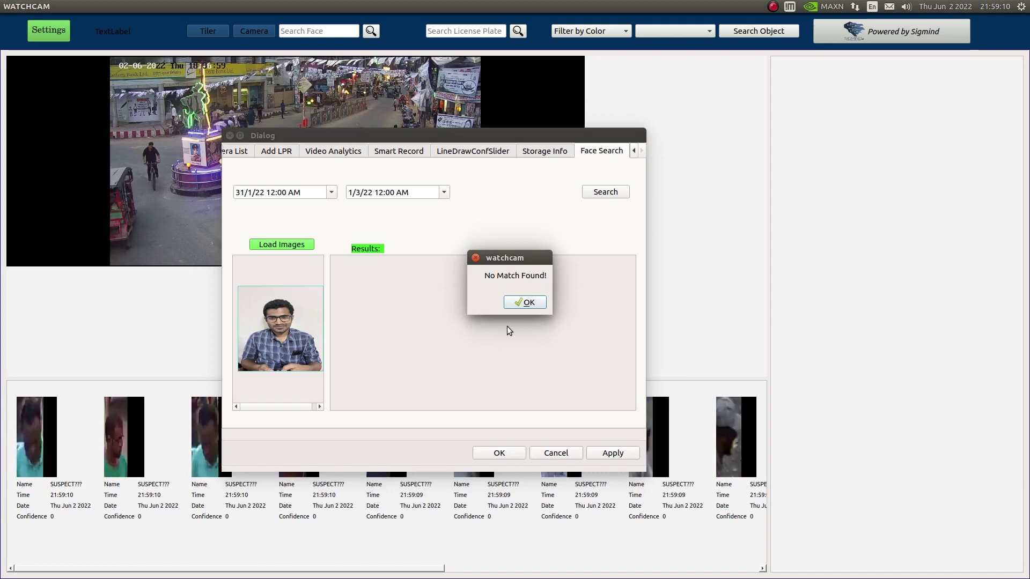
left_click(522, 302)
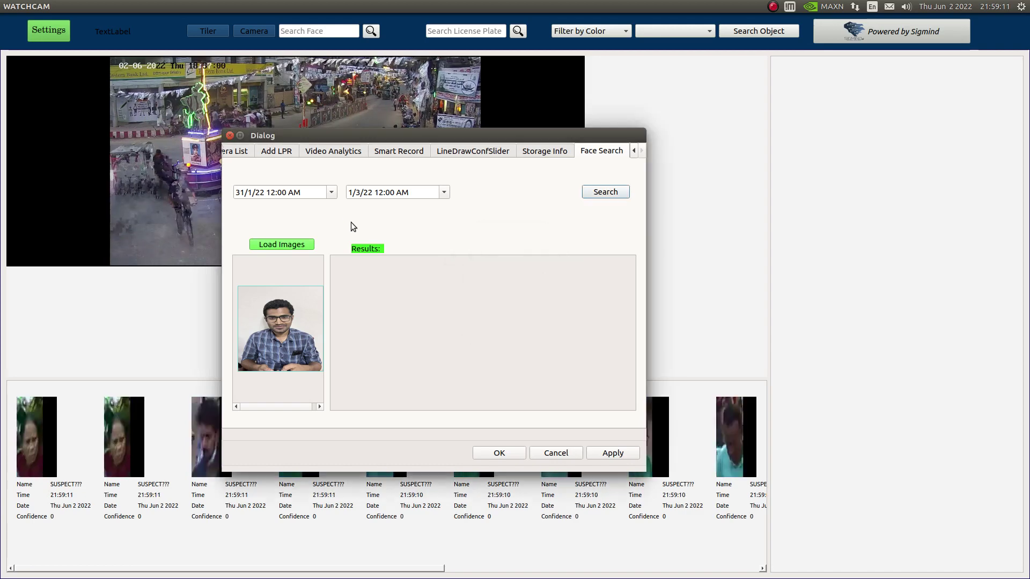
left_click(444, 192)
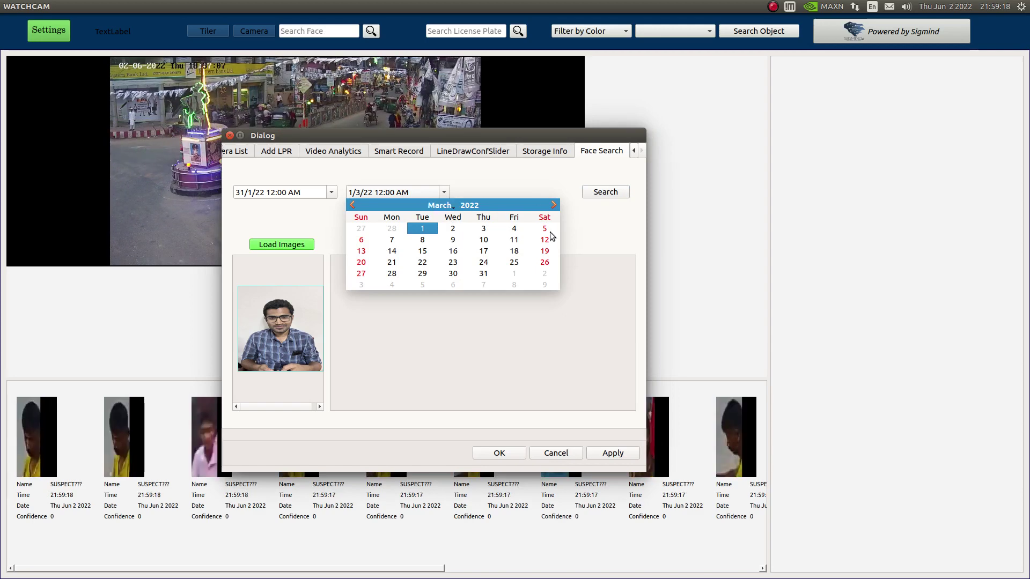
left_click(514, 229)
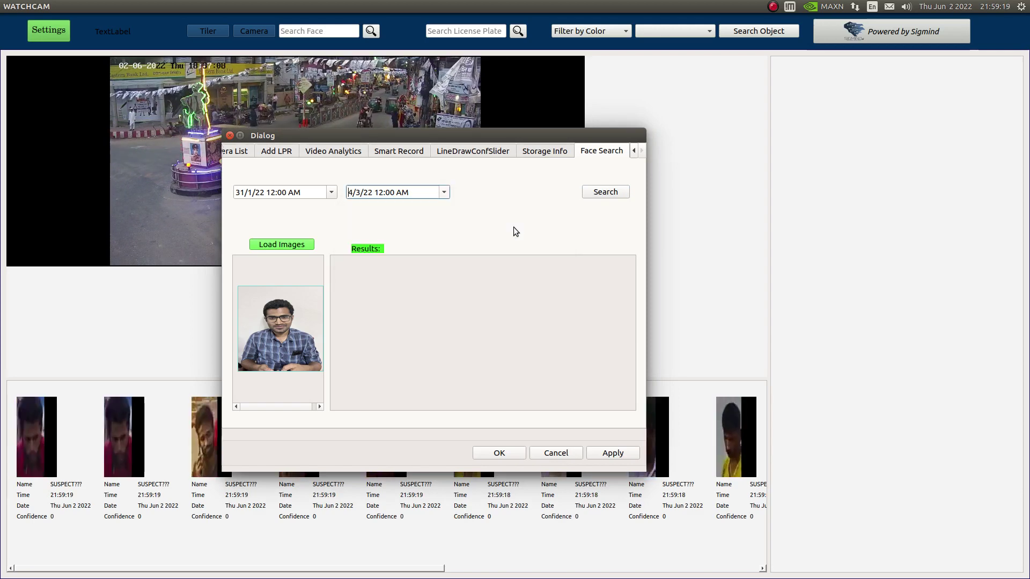
Set the face search's start date to 31/5/22, run the search with the end date still at 4/3/22, and dismiss the message
left_click(329, 193)
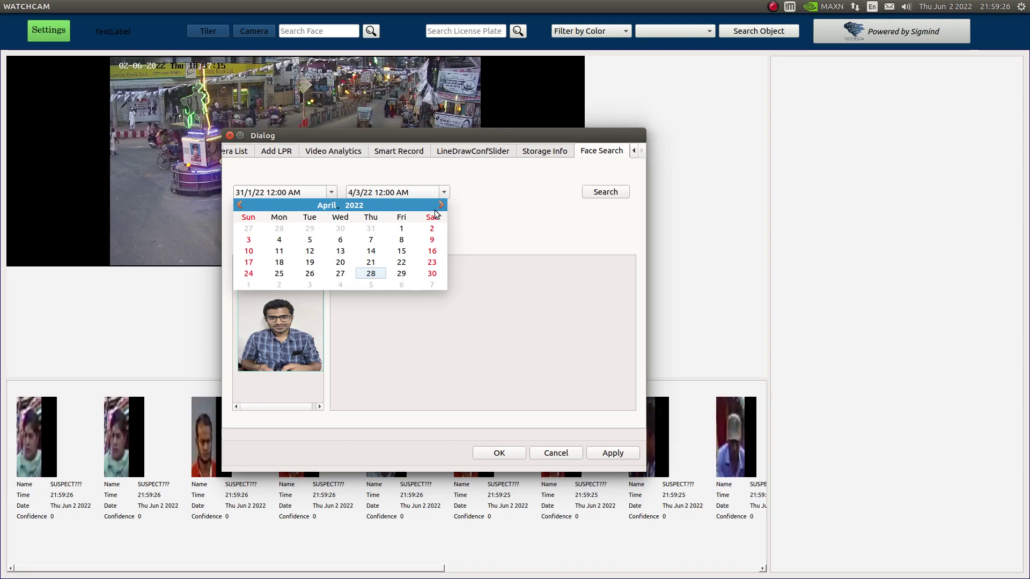
left_click(309, 285)
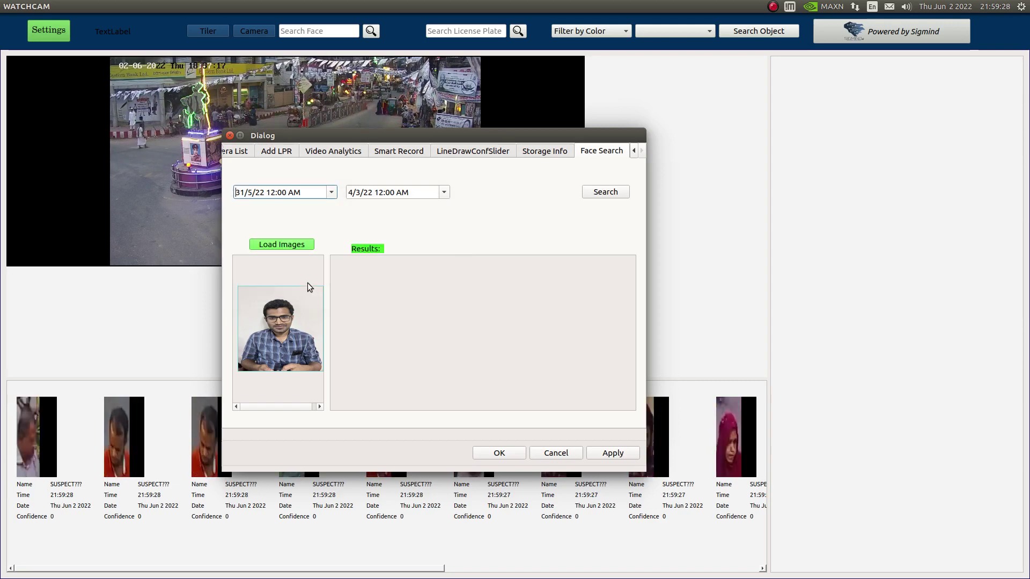
left_click(606, 192)
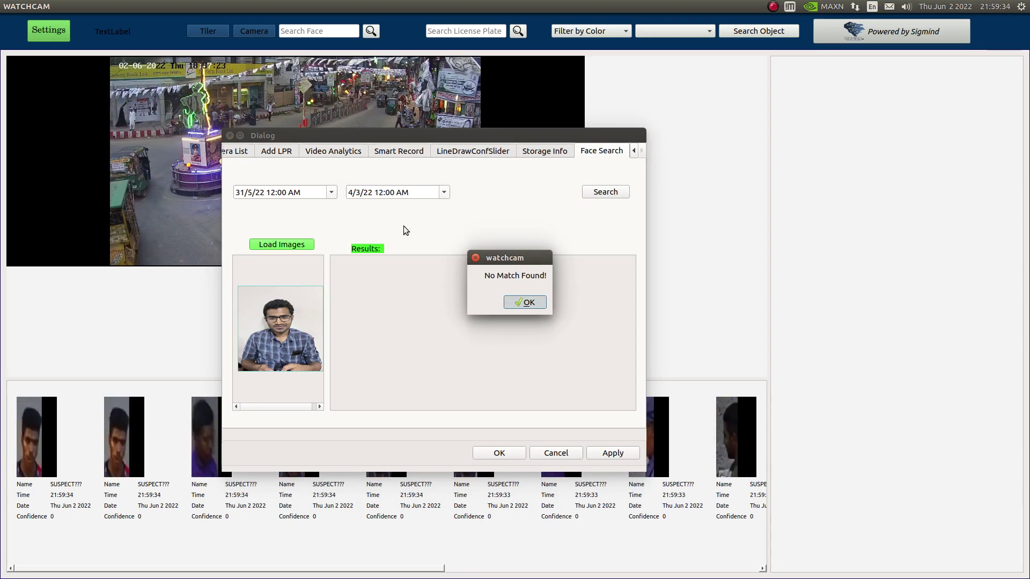
left_click(476, 259)
Set the end date to 3/6/22, search for the loaded face again, and view the first match's camera and time details
left_click(444, 193)
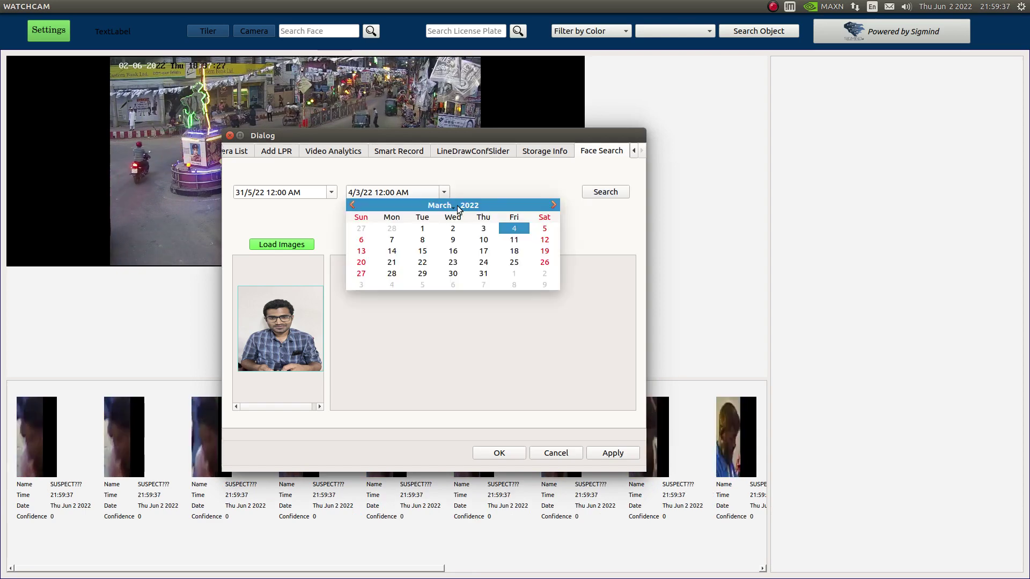
left_click(553, 206)
left_click(552, 206)
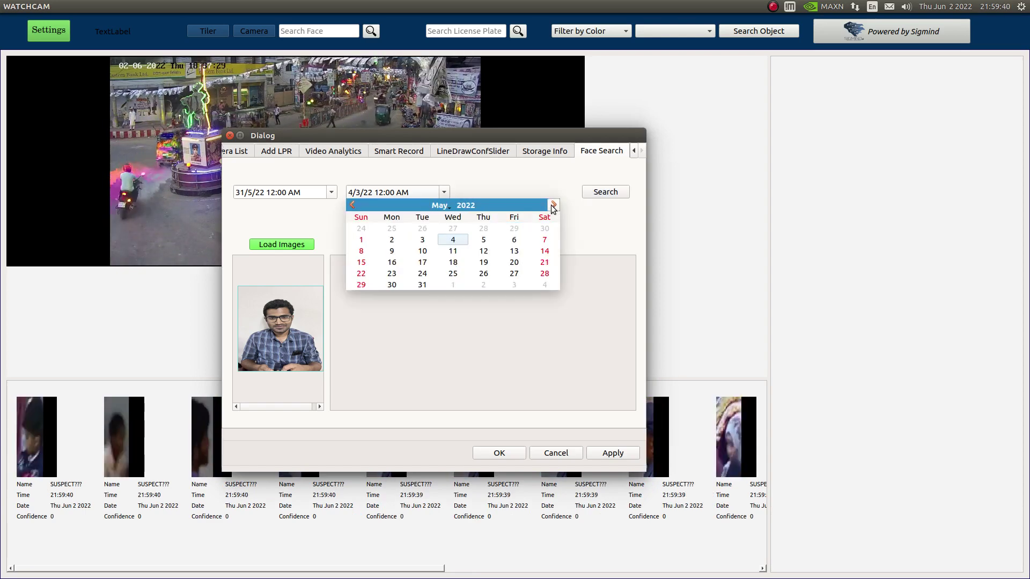
left_click(552, 205)
left_click(513, 229)
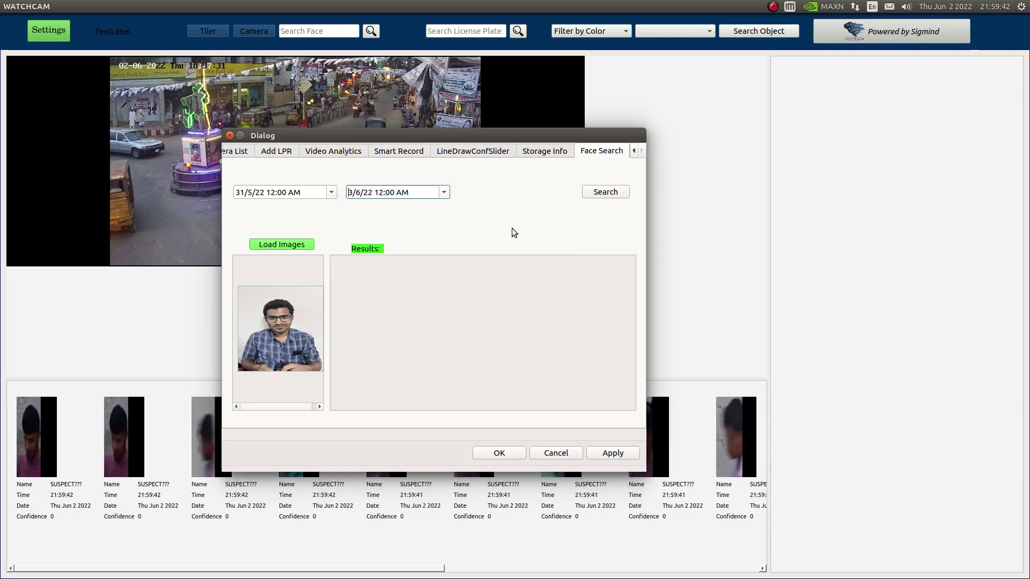
left_click(597, 193)
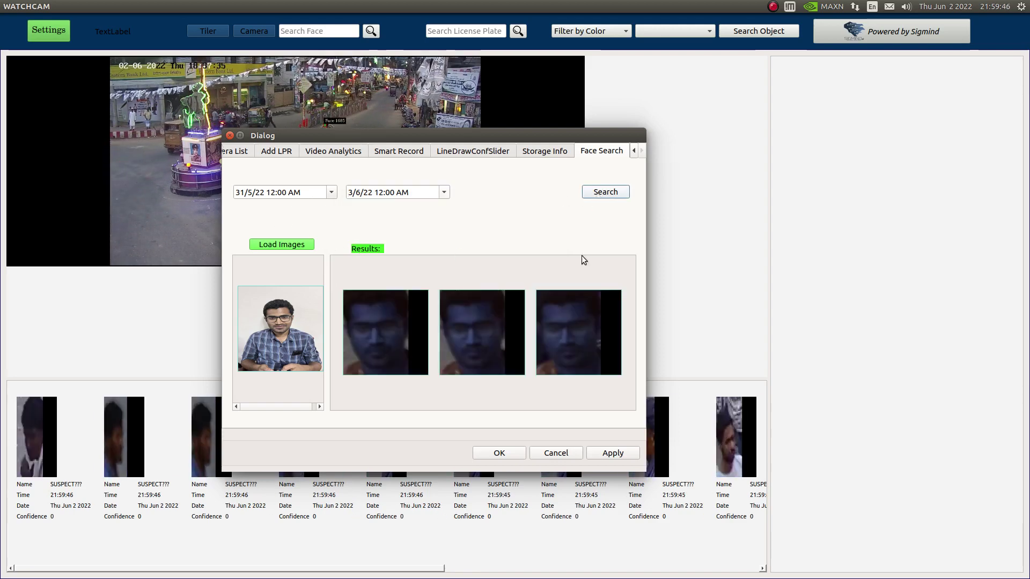
mouse_move(391, 336)
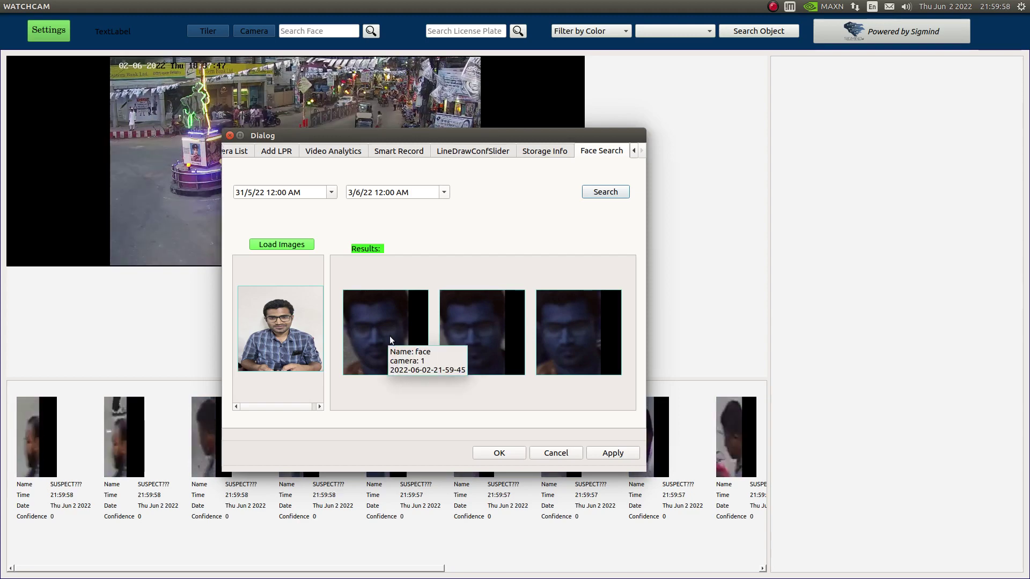
Accept and close the settings dialog, and return the live view from the single camera to the grid of all cameras
left_click(499, 453)
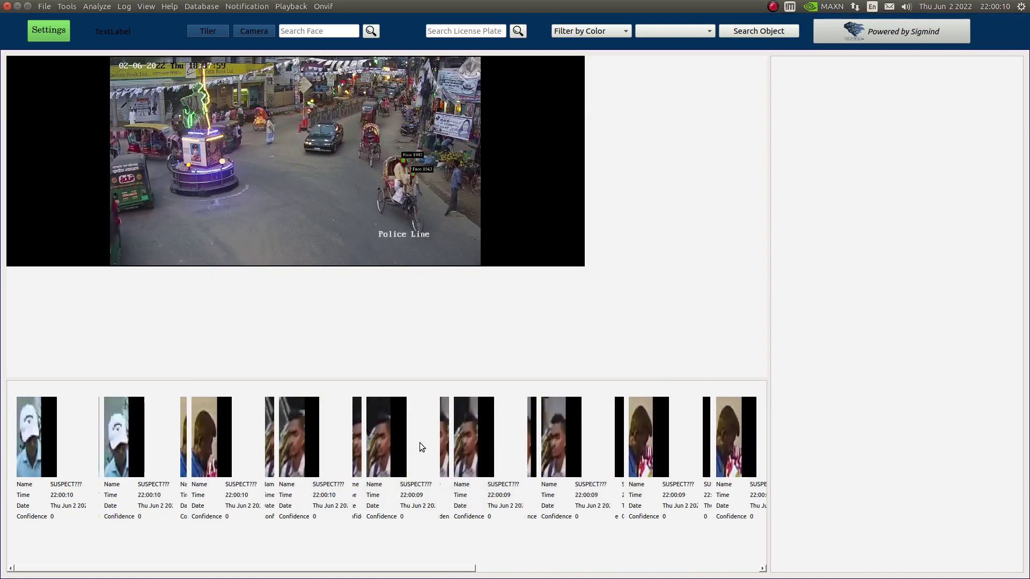
left_click(282, 116)
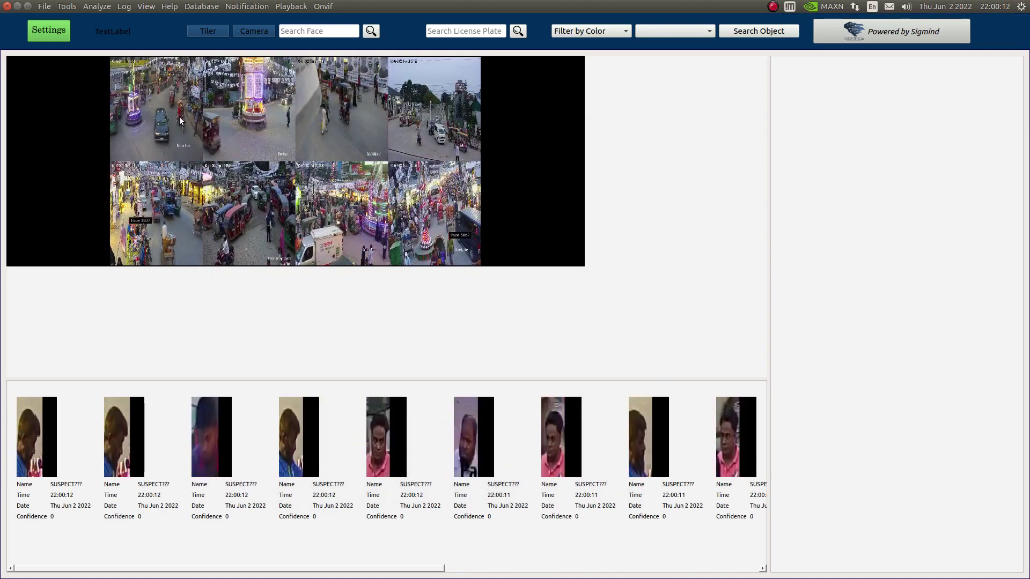
left_click(142, 114)
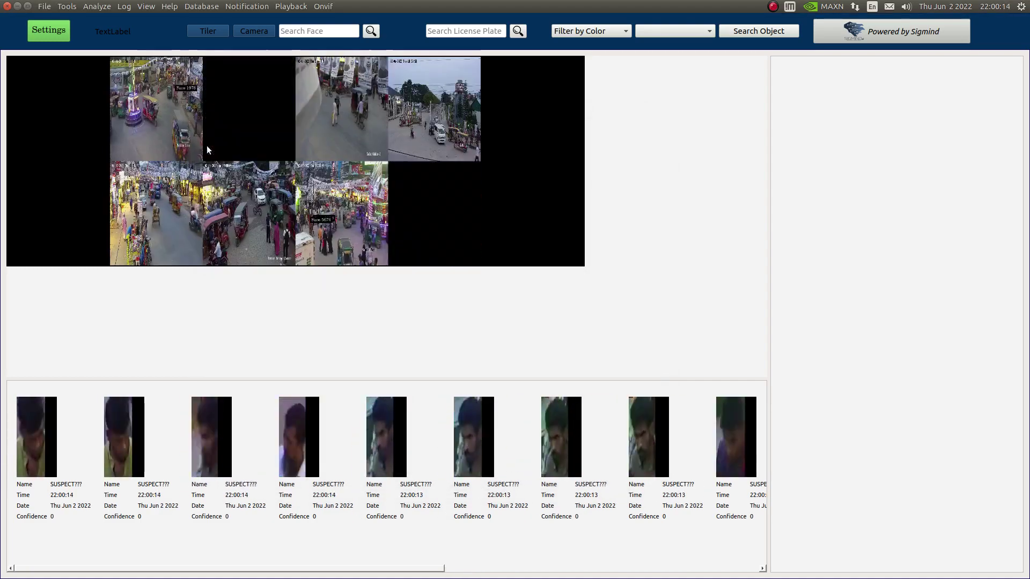
left_click(195, 131)
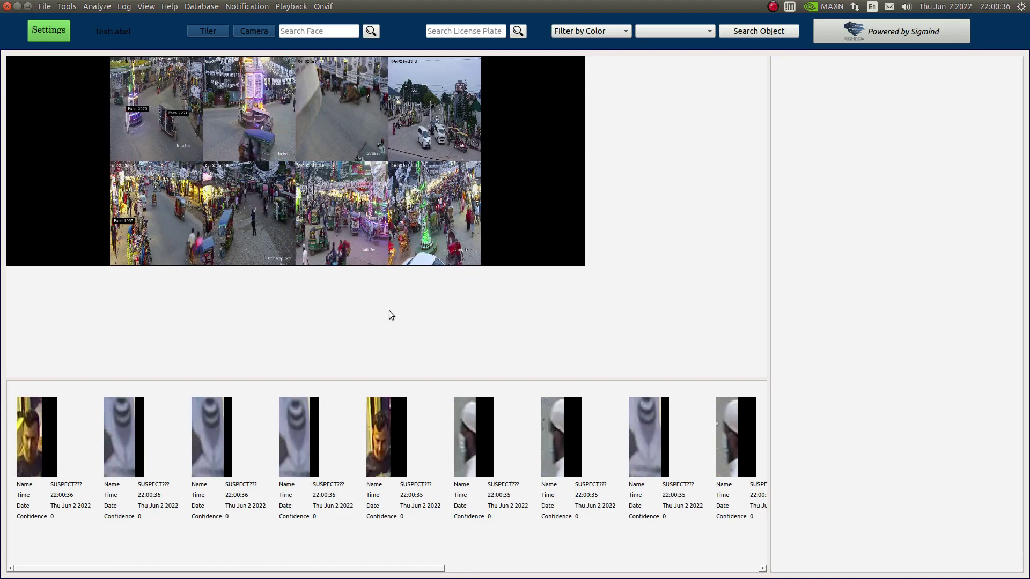
Open the face tiles window, move it clear of most of the live view, enlarge it, and watch the Unmask Faces tiles
left_click(213, 34)
left_click_drag(471, 66, 645, 83)
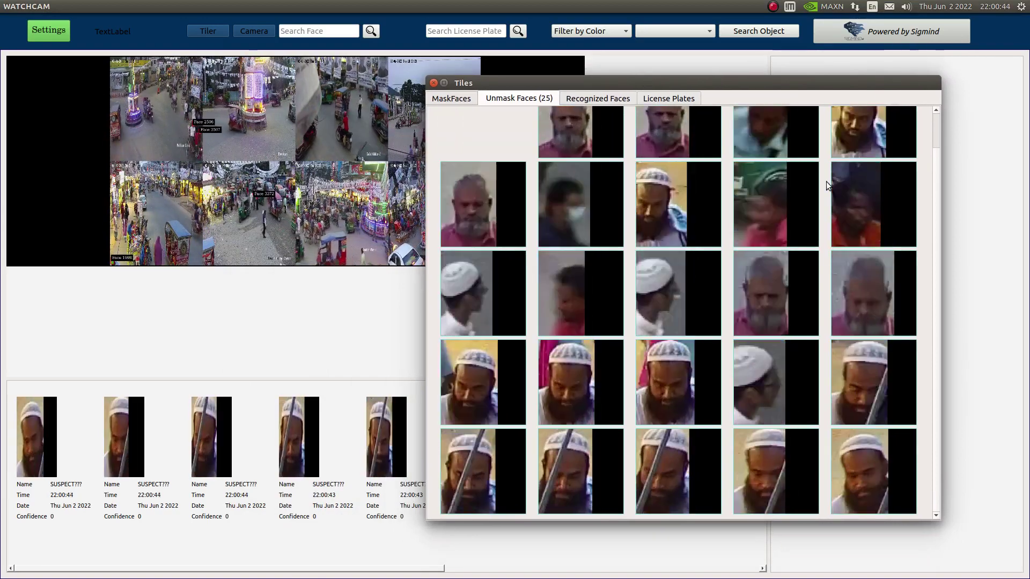
left_click_drag(941, 81, 977, 70)
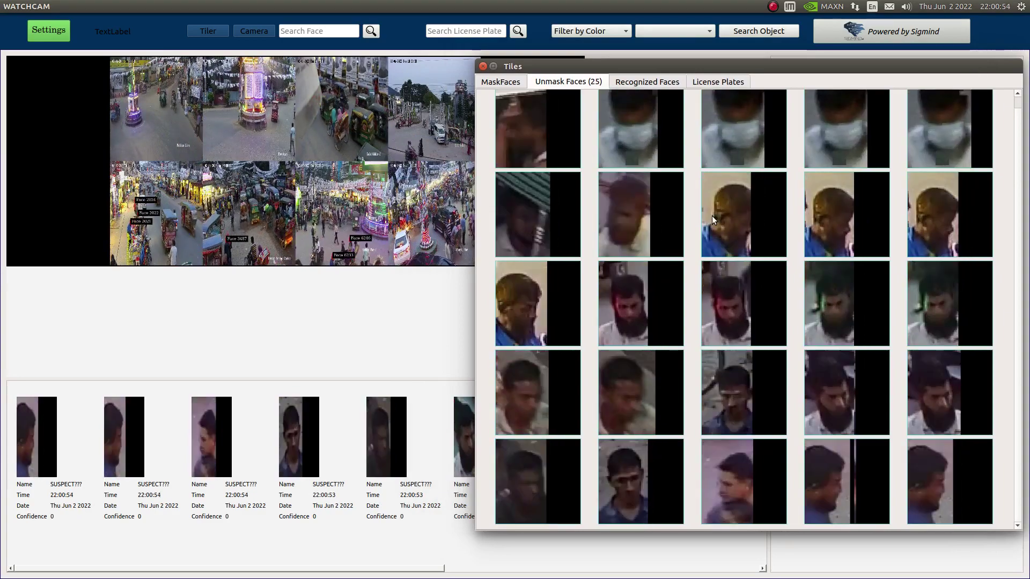
mouse_move(713, 215)
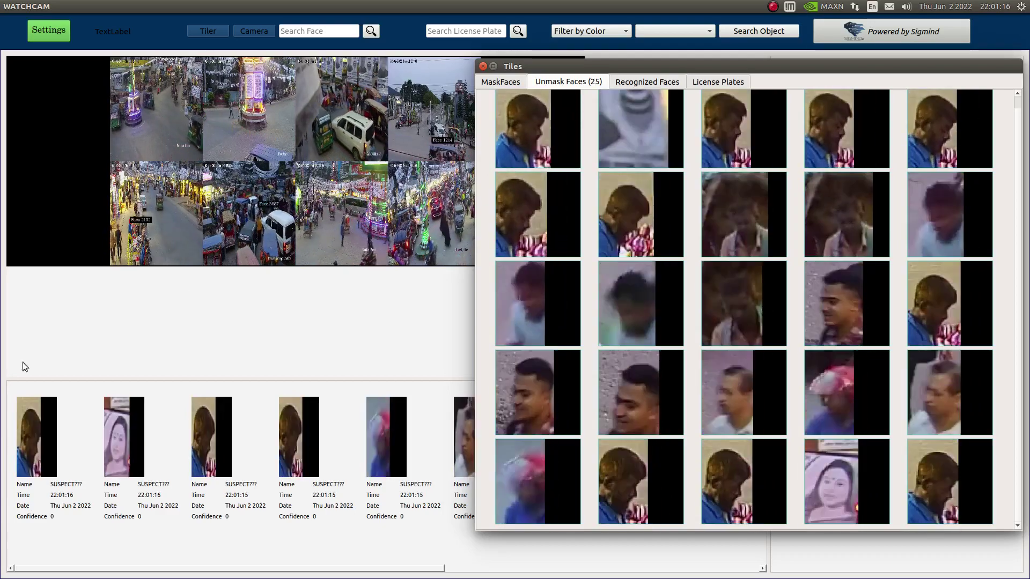
mouse_move(1, 370)
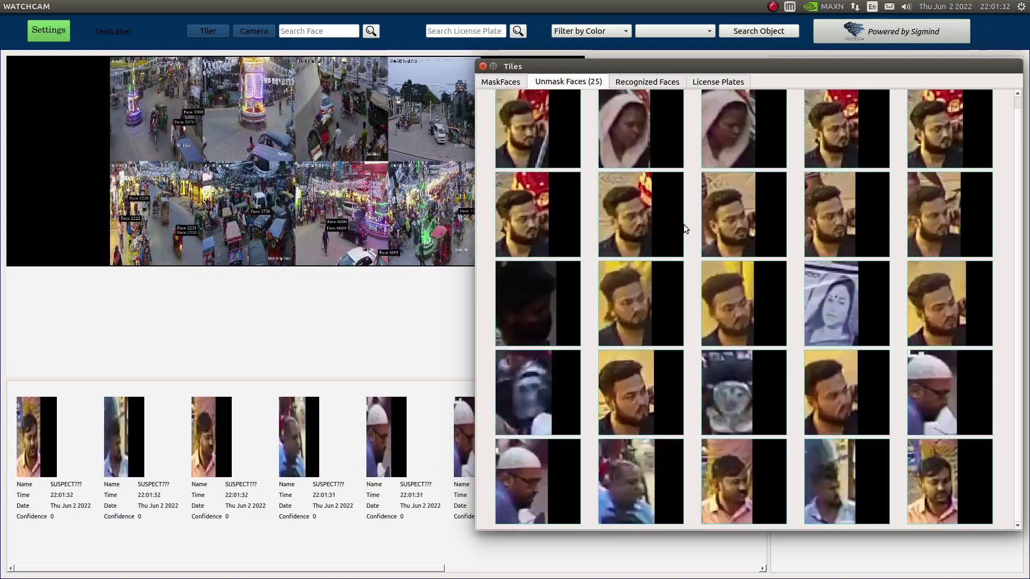
left_click(773, 7)
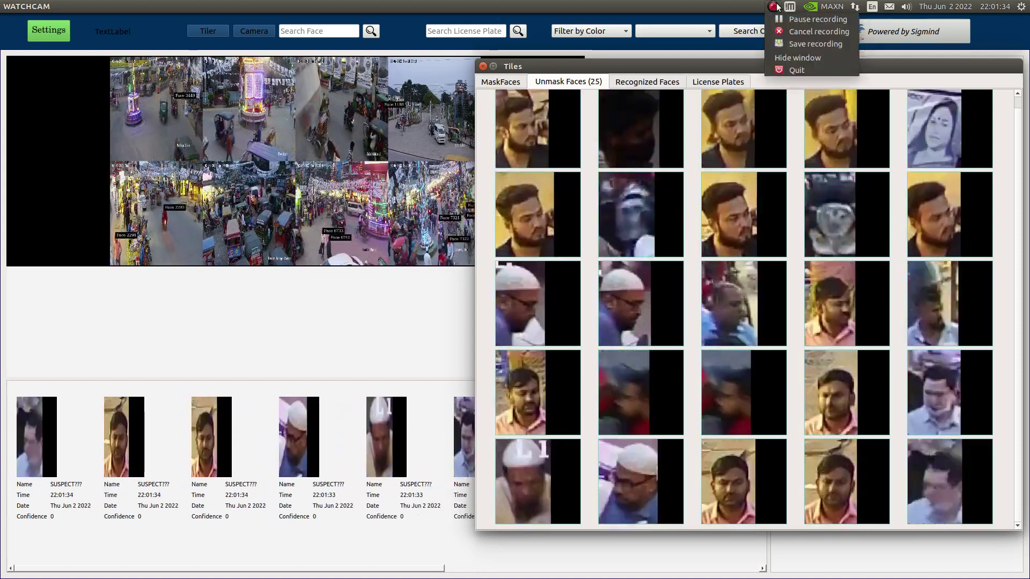